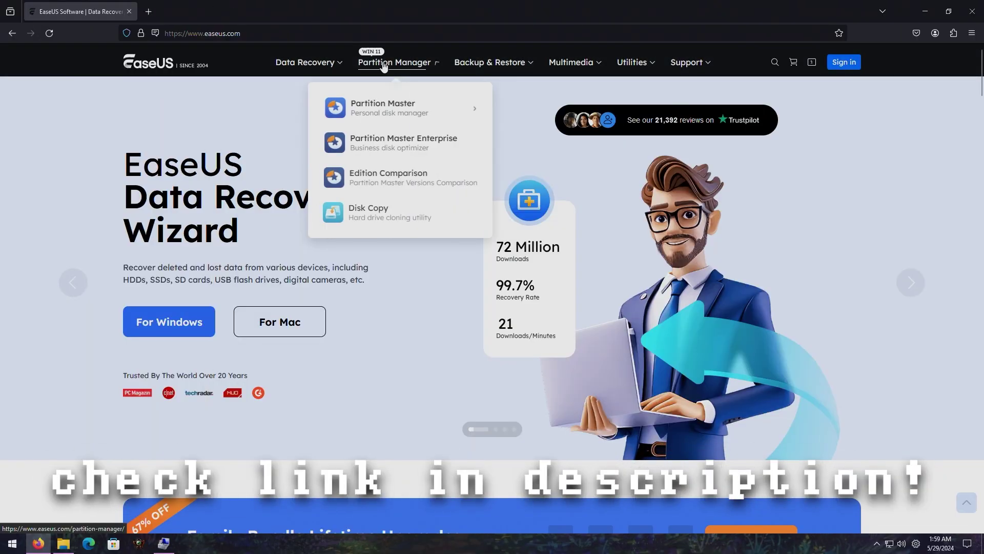
Navigate the EaseUS site's Partition Manager menu to the Disk Copy product entry.
{"action": "mouse_move", "coordinate": [359, 68]}
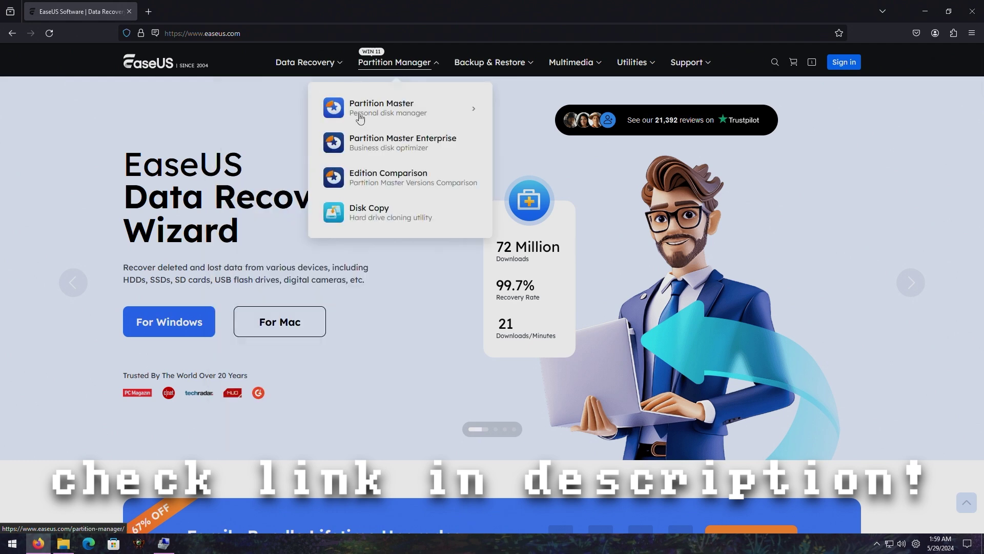
{"action": "mouse_move", "coordinate": [400, 105]}
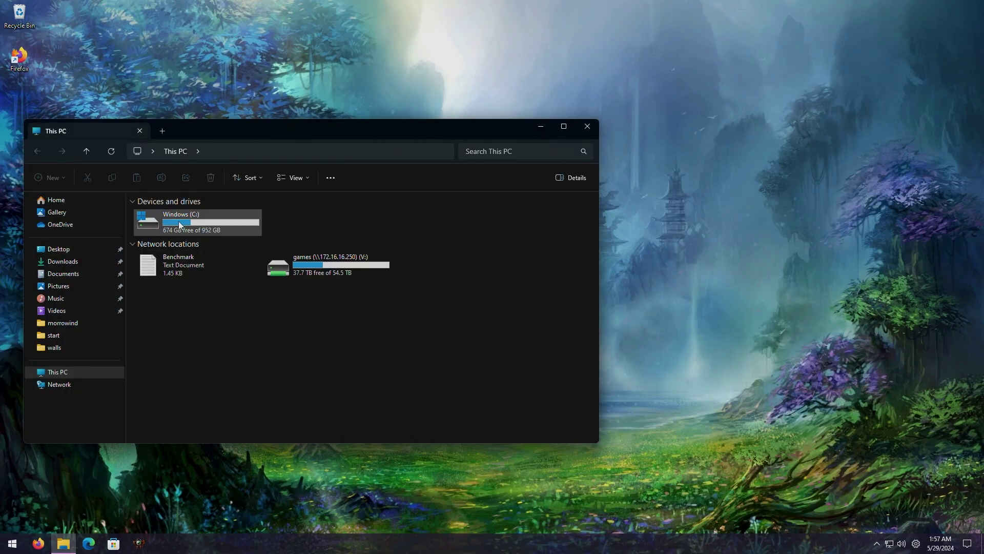
Initialize the 1907.71 GB Disk 1 as GPT in Disk Management, leaving it unallocated.
{"action": "right_click", "coordinate": [67, 377]}
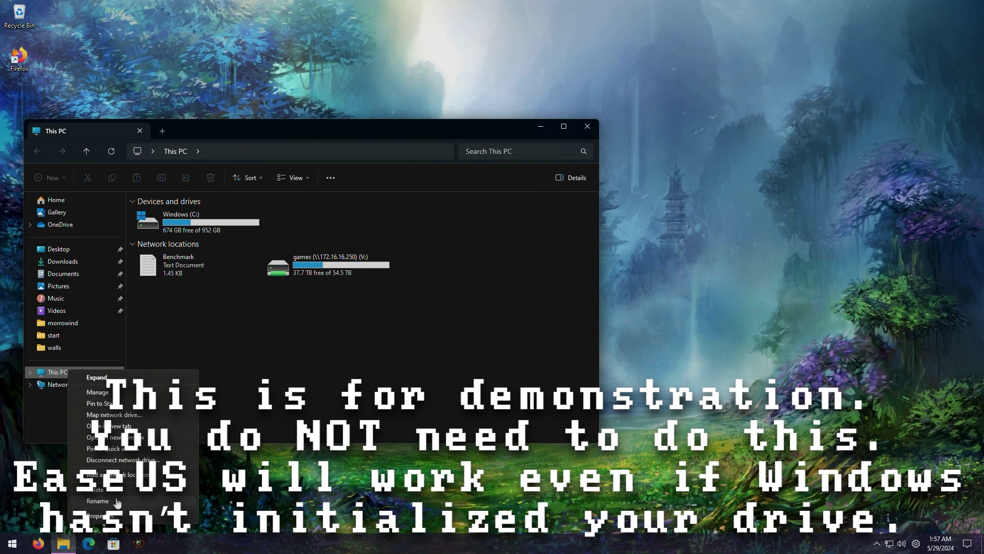
{"action": "left_click", "coordinate": [123, 398]}
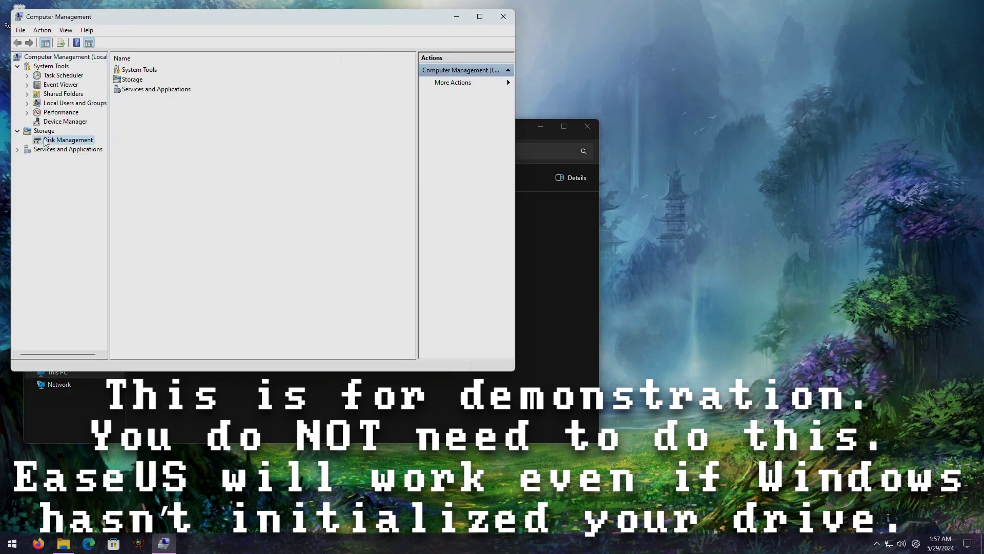
{"action": "left_click", "coordinate": [45, 142]}
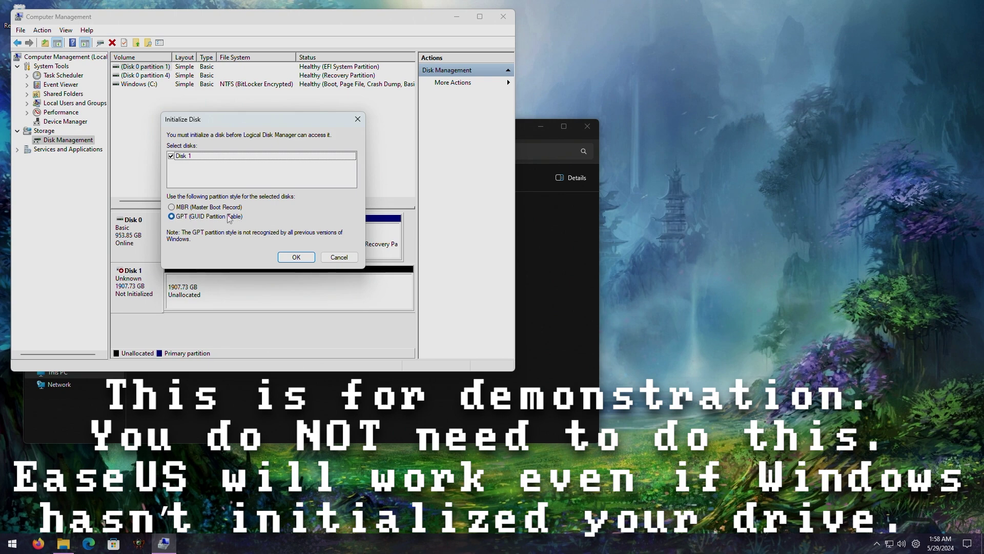
{"action": "left_click", "coordinate": [307, 258]}
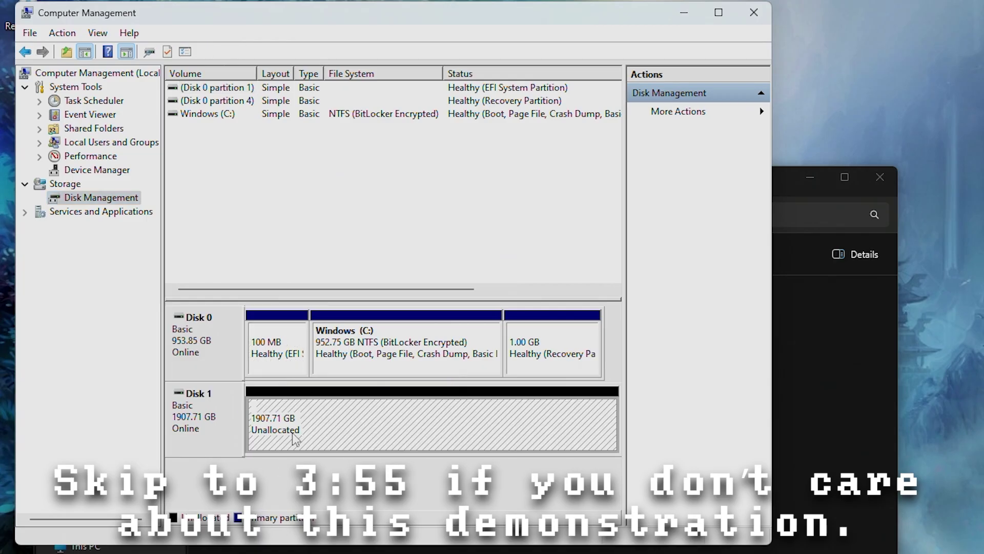
{"action": "right_click", "coordinate": [329, 420]}
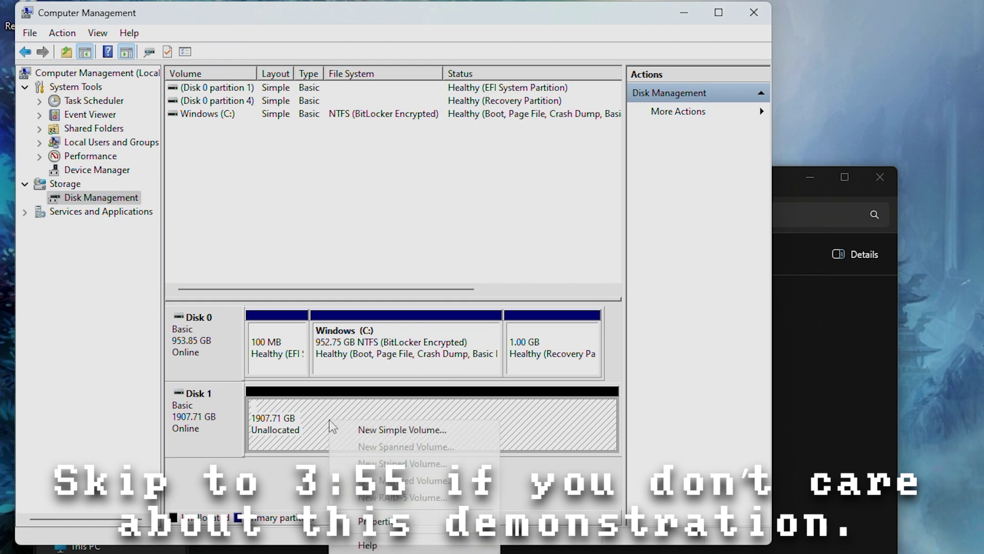
{"action": "left_click", "coordinate": [266, 464]}
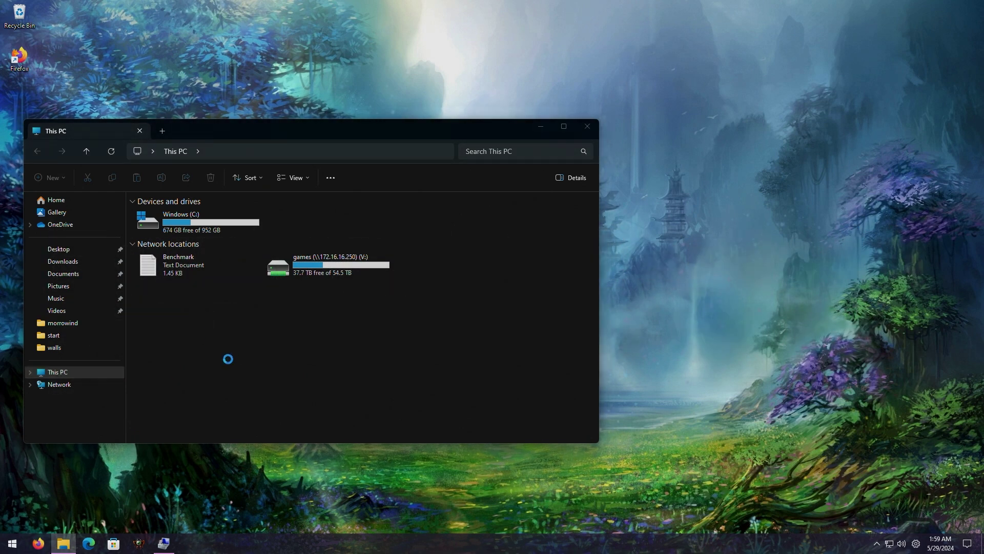
Browse the Disk Copy product page and its Lifetime plan features.
{"action": "mouse_move", "coordinate": [394, 62]}
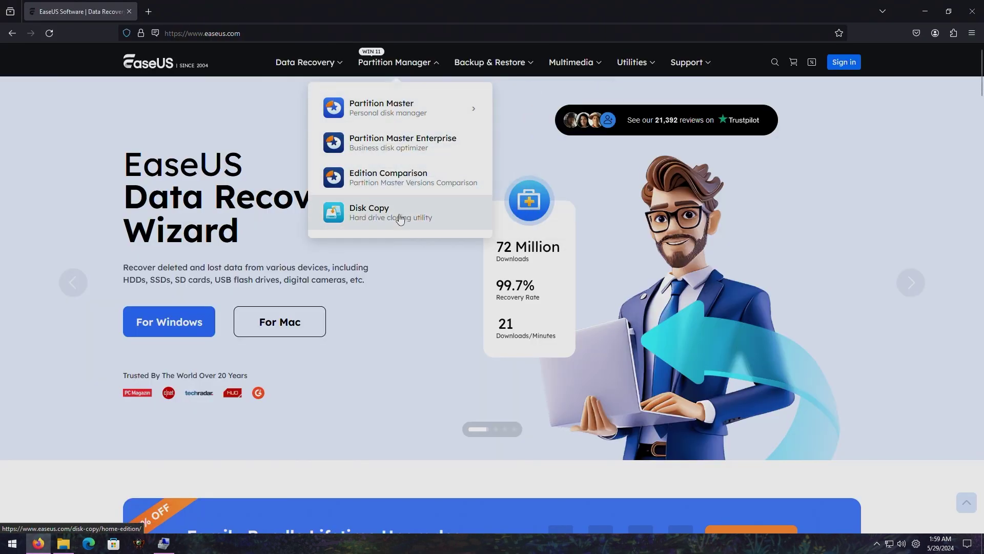
{"action": "left_click", "coordinate": [370, 219]}
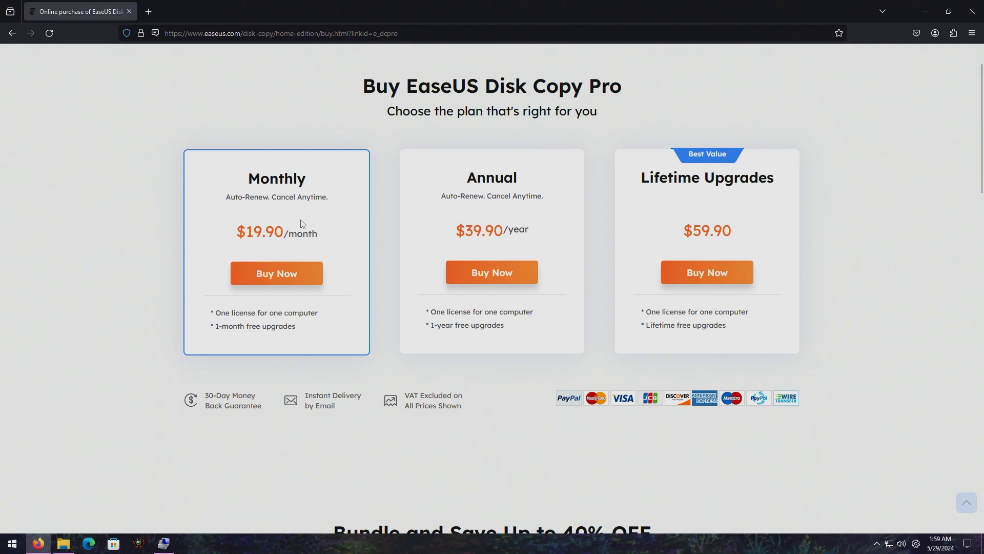
{"action": "scroll", "coordinate": [666, 222], "scroll_direction": "down", "scroll_amount": 2}
{"action": "scroll", "coordinate": [688, 248], "scroll_direction": "up", "scroll_amount": 1}
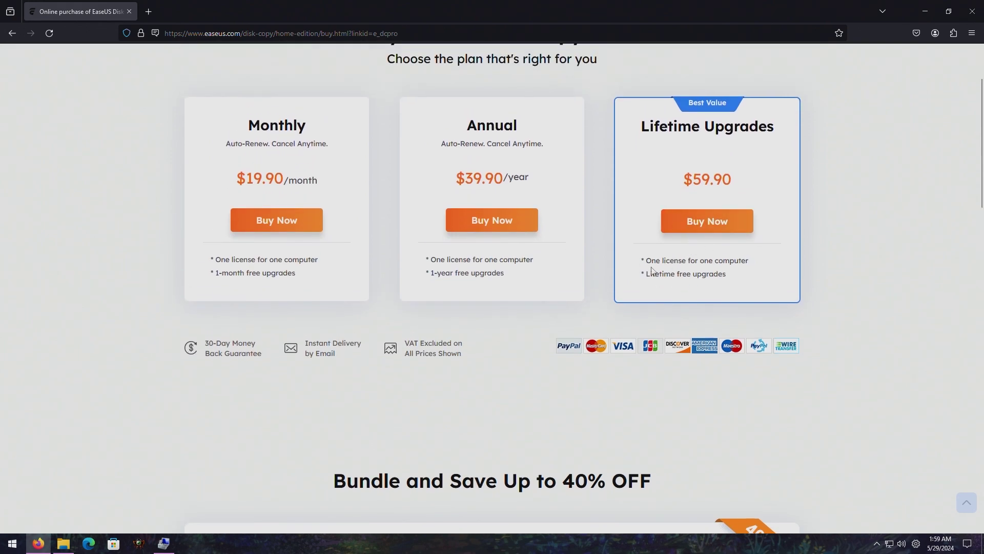
{"action": "left_click_drag", "start_coordinate": [649, 270], "coordinate": [760, 279]}
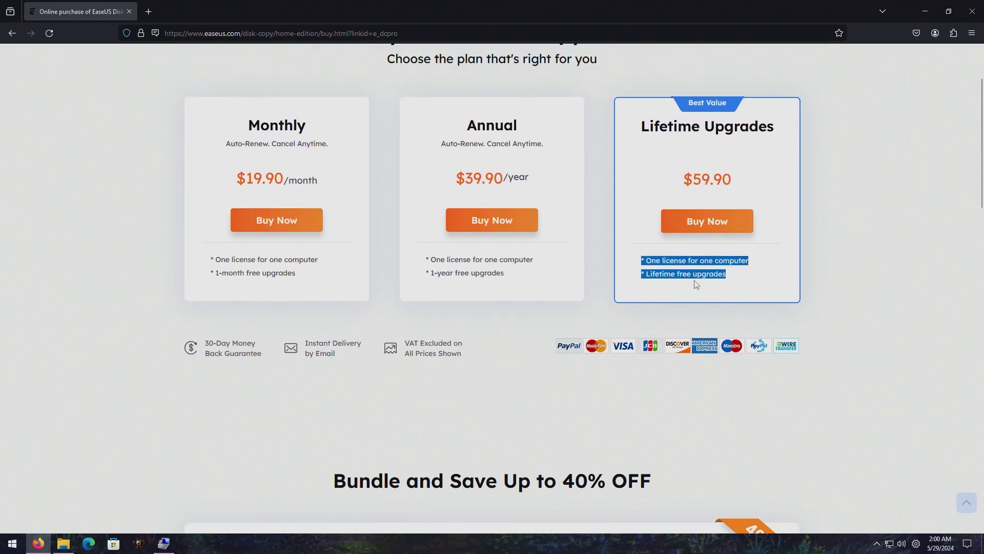
{"action": "scroll", "coordinate": [695, 284], "scroll_direction": "down", "scroll_amount": 5}
Download the Disk Copy free trial and run the downloaded installer.
{"action": "left_click", "coordinate": [12, 33]}
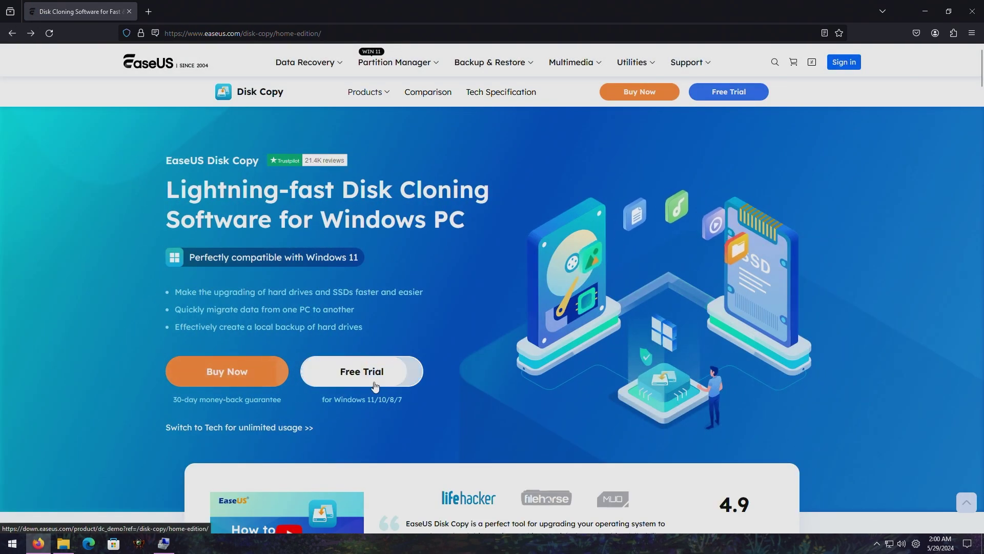
{"action": "left_click", "coordinate": [368, 386]}
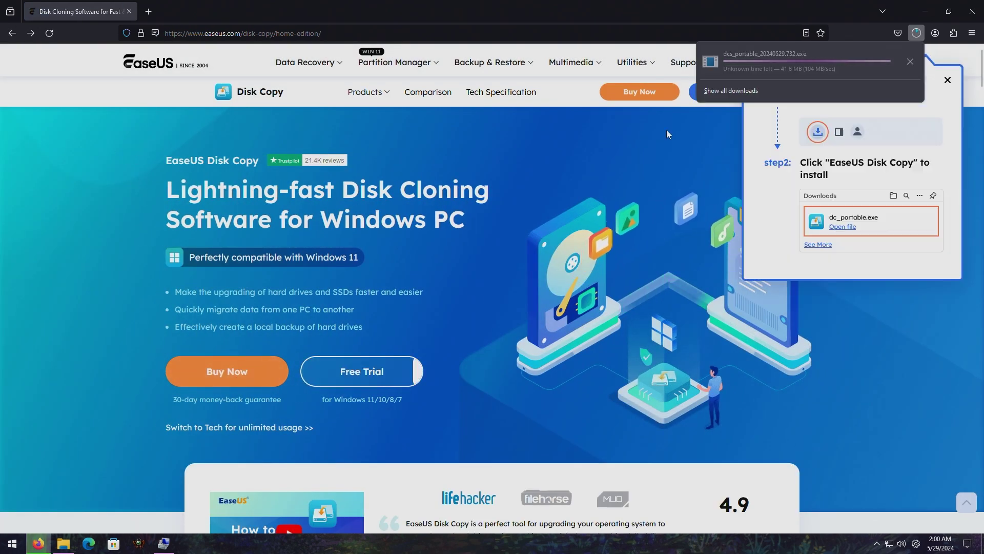
{"action": "left_click", "coordinate": [767, 64]}
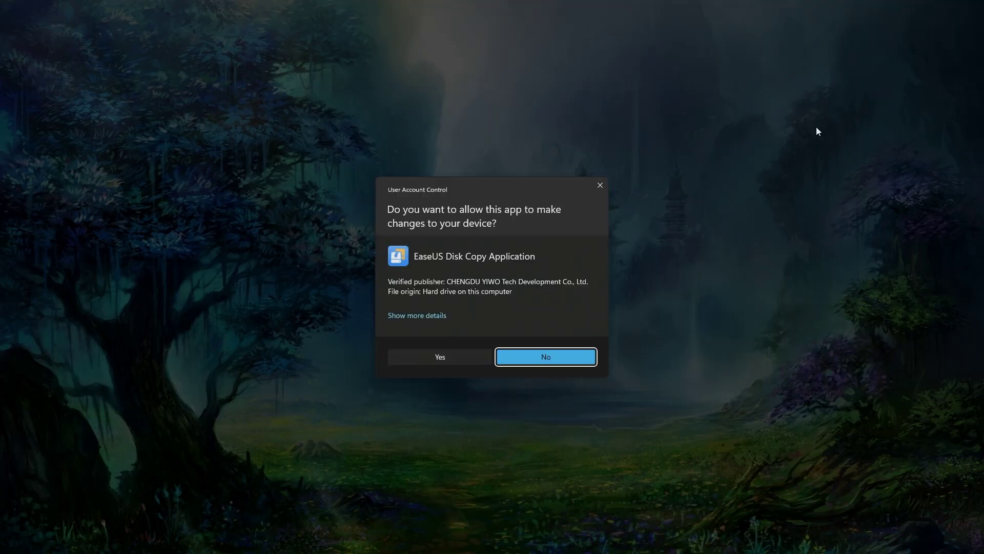
Approve the permission prompt and accept migrating the OS from Disk 0 to Disk 1.
{"action": "left_click", "coordinate": [432, 356]}
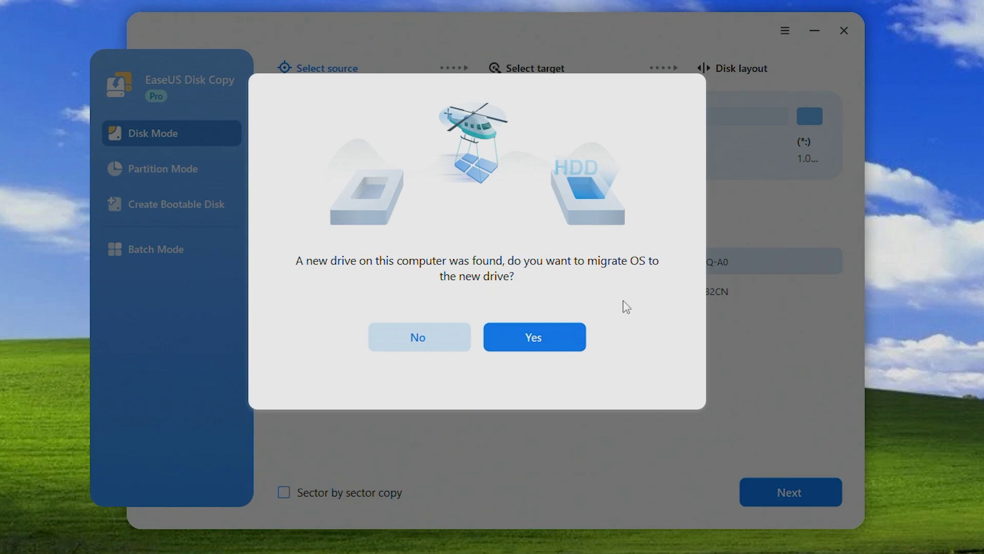
{"action": "left_click", "coordinate": [544, 340]}
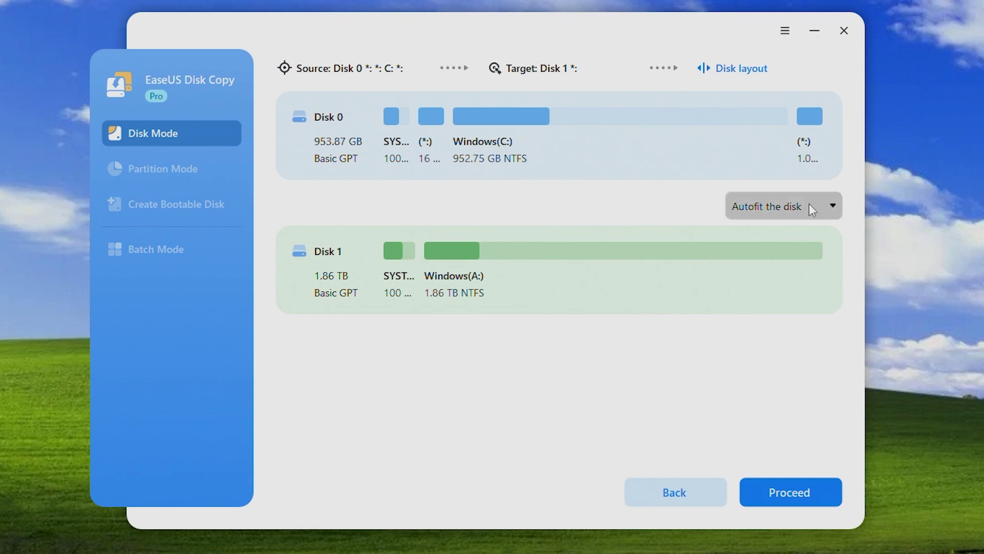
Start cloning Disk 0 onto Disk 1 and let the copy finish.
{"action": "left_click", "coordinate": [780, 501]}
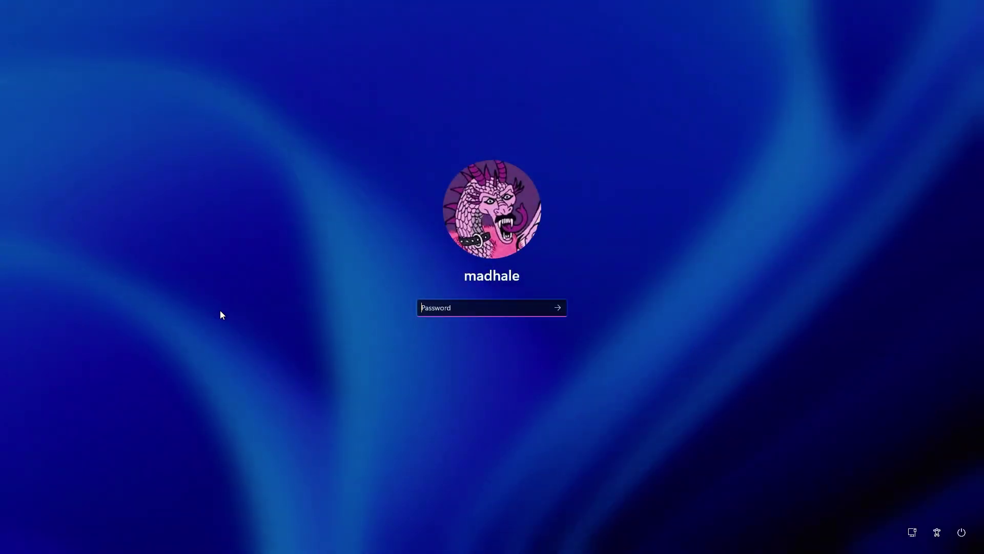
Sign back in and check the Windows (C:) and Windows (D:) drives in This PC.
{"action": "key", "text": "Return"}
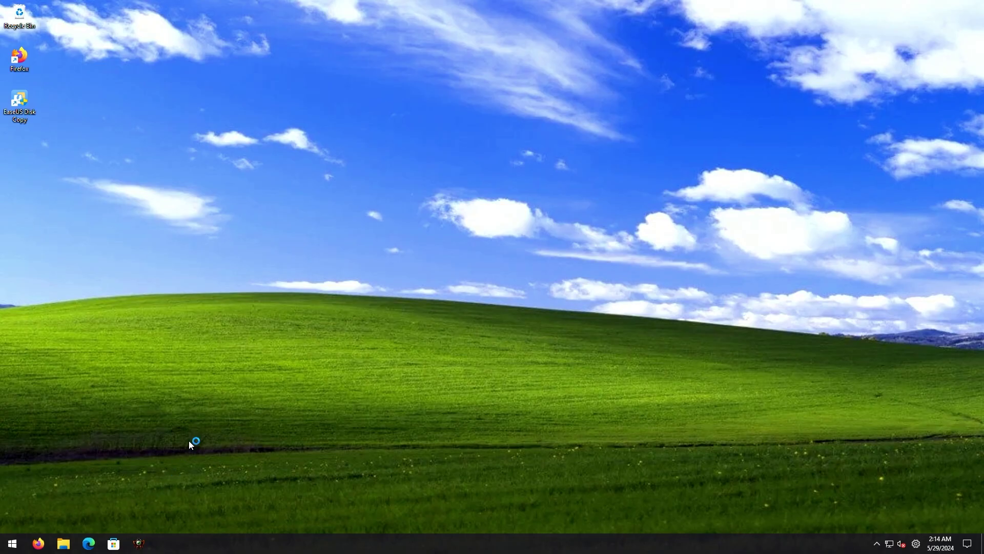
{"action": "key", "text": "super+e"}
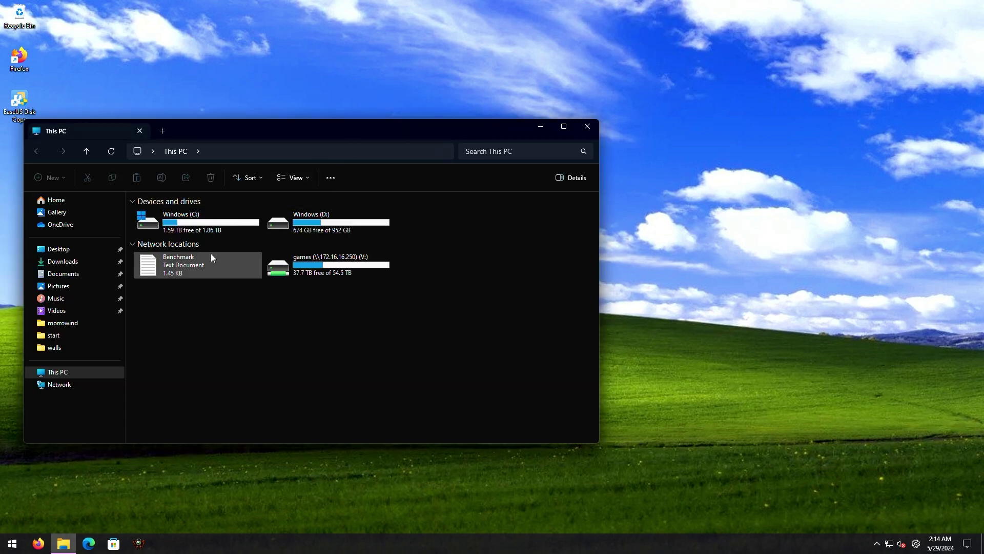
{"action": "left_click", "coordinate": [204, 230]}
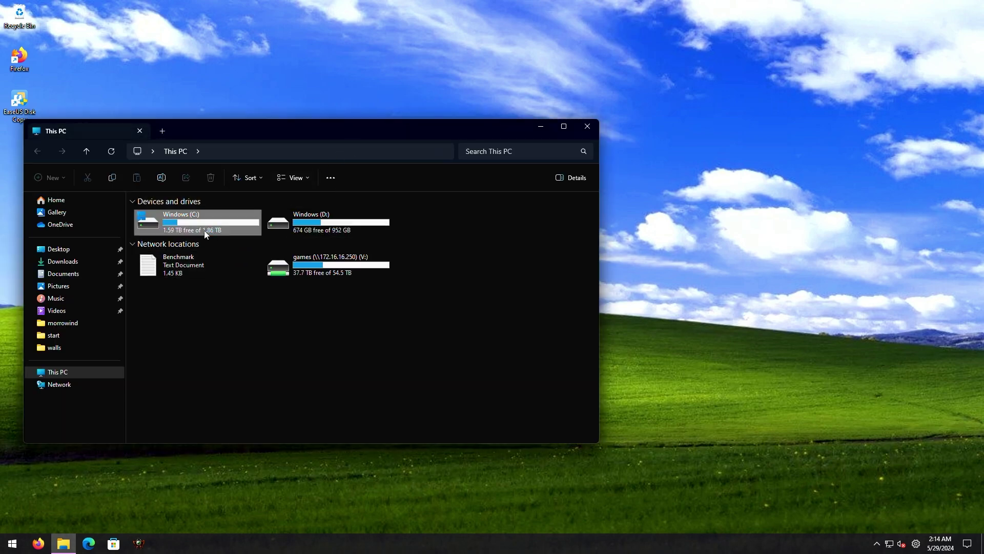
{"action": "left_click", "coordinate": [324, 218]}
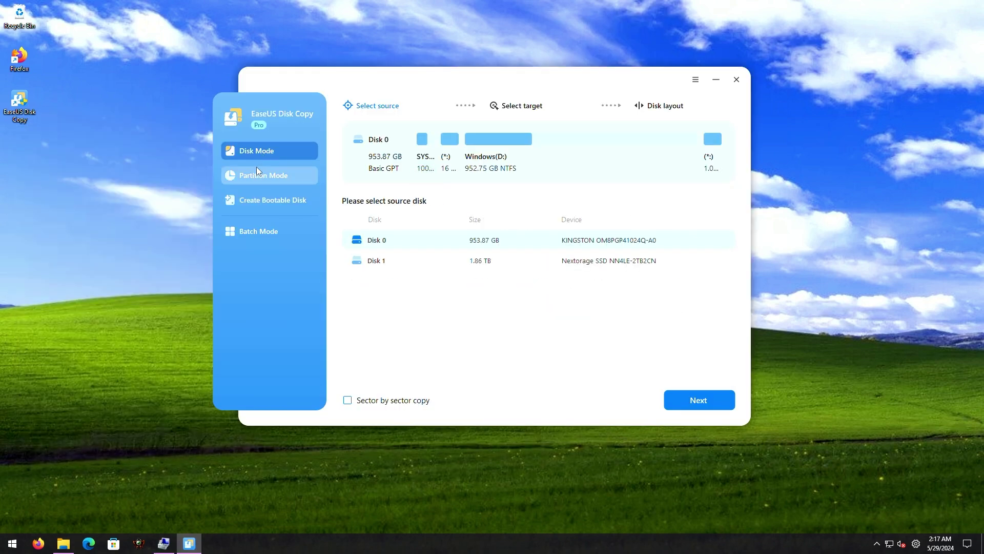
Switch to Partition Mode and inspect Disk 1's SYSTEM and Windows (C:) partitions.
{"action": "left_click", "coordinate": [260, 175]}
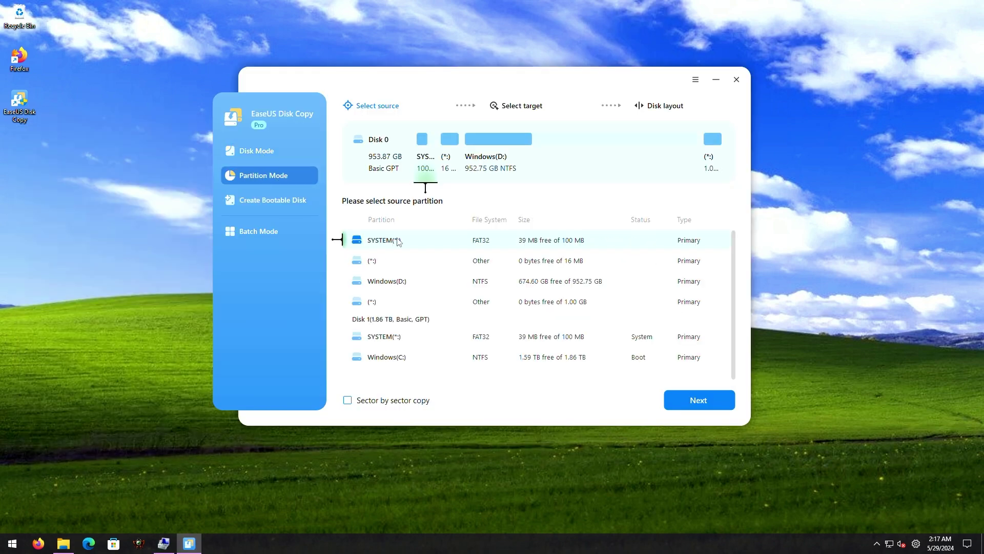
{"action": "scroll", "coordinate": [402, 242], "scroll_direction": "up", "scroll_amount": 1}
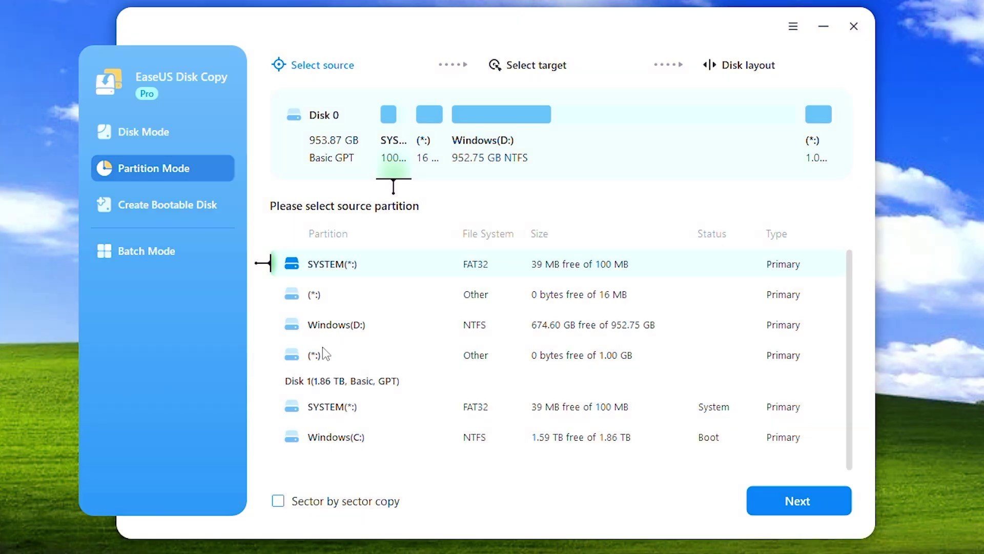
{"action": "scroll", "coordinate": [322, 347], "scroll_direction": "up", "scroll_amount": 1}
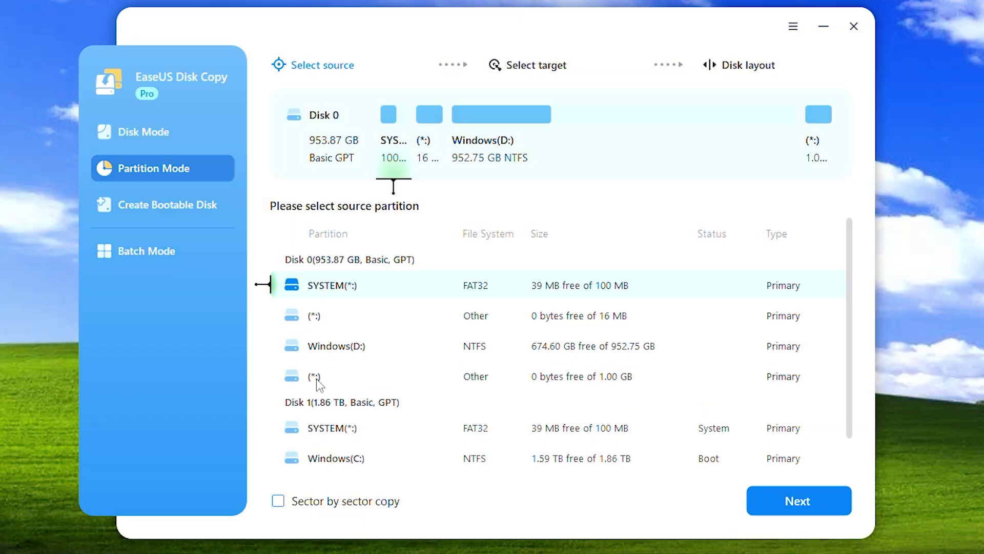
{"action": "left_click", "coordinate": [310, 453]}
{"action": "left_click", "coordinate": [309, 441]}
{"action": "left_click", "coordinate": [311, 451]}
{"action": "scroll", "coordinate": [315, 411], "scroll_direction": "down", "scroll_amount": 1}
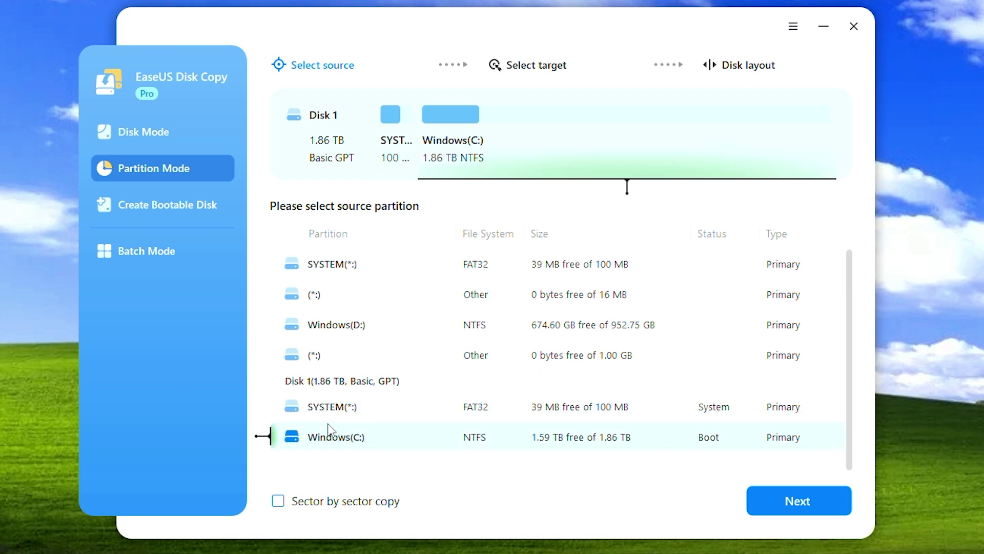
{"action": "scroll", "coordinate": [333, 436], "scroll_direction": "up", "scroll_amount": 1}
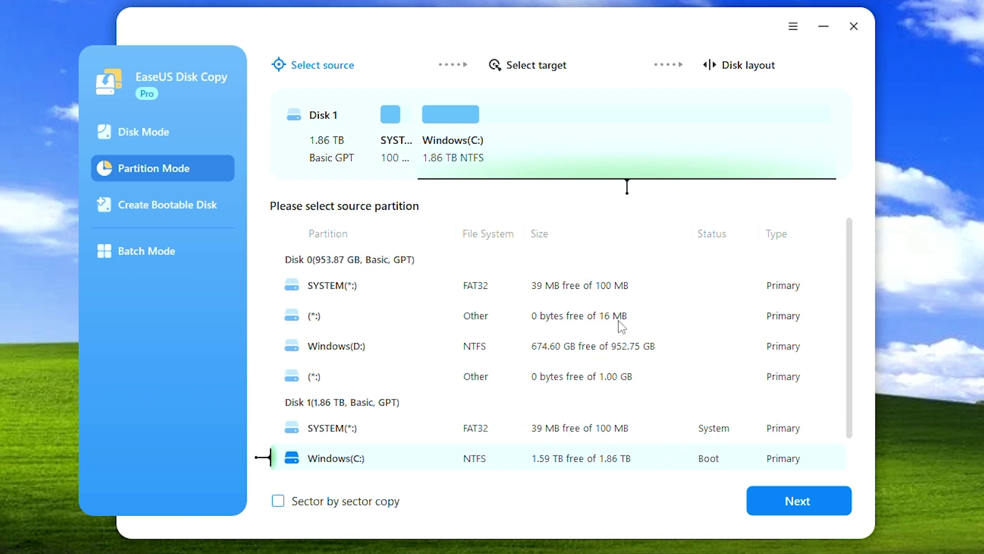
Check Disk 0's Windows (D:), 1.00 GB and 16 MB partitions, view Create Bootable Disk, then exit.
{"action": "left_click", "coordinate": [370, 344]}
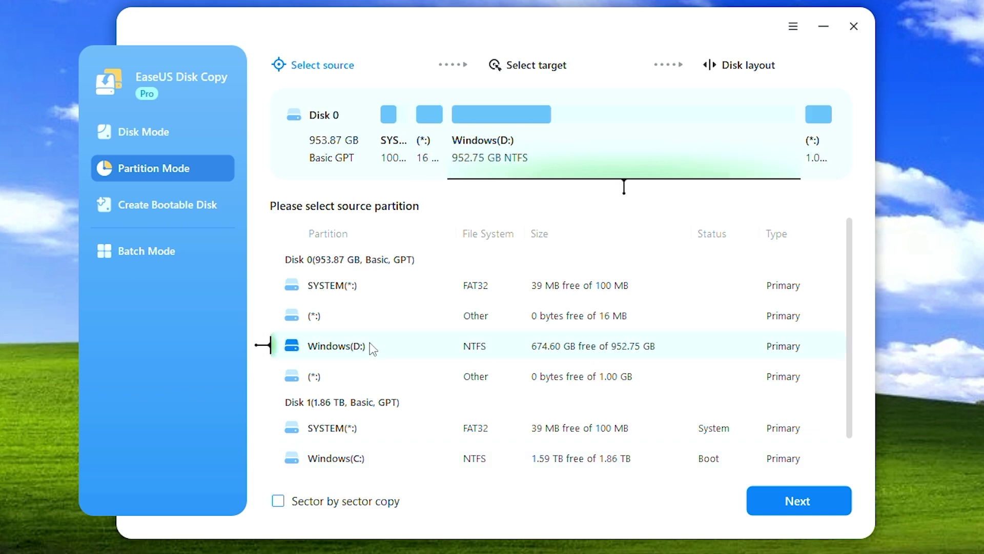
{"action": "left_click", "coordinate": [410, 451]}
{"action": "scroll", "coordinate": [379, 400], "scroll_direction": "down", "scroll_amount": 1}
{"action": "left_click", "coordinate": [347, 346]}
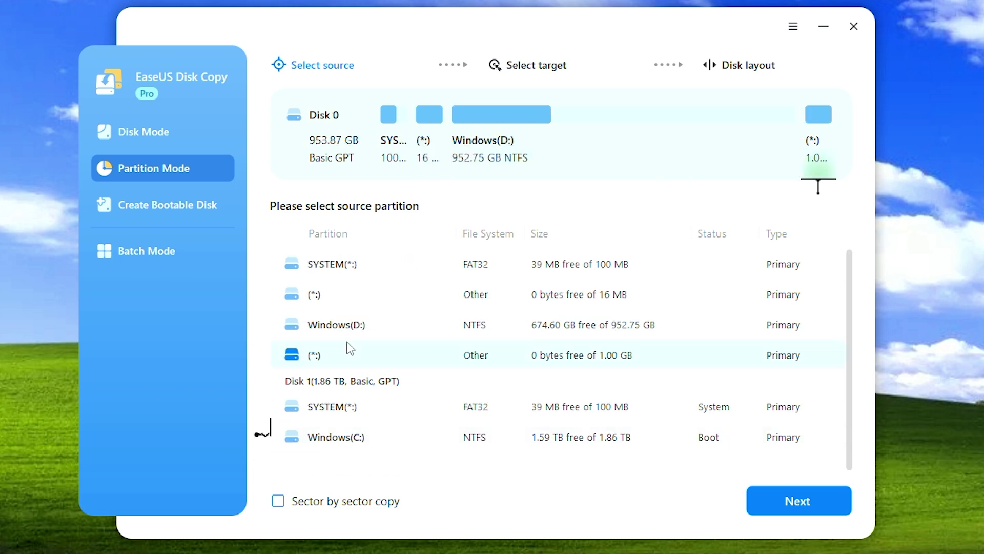
{"action": "left_click", "coordinate": [345, 325]}
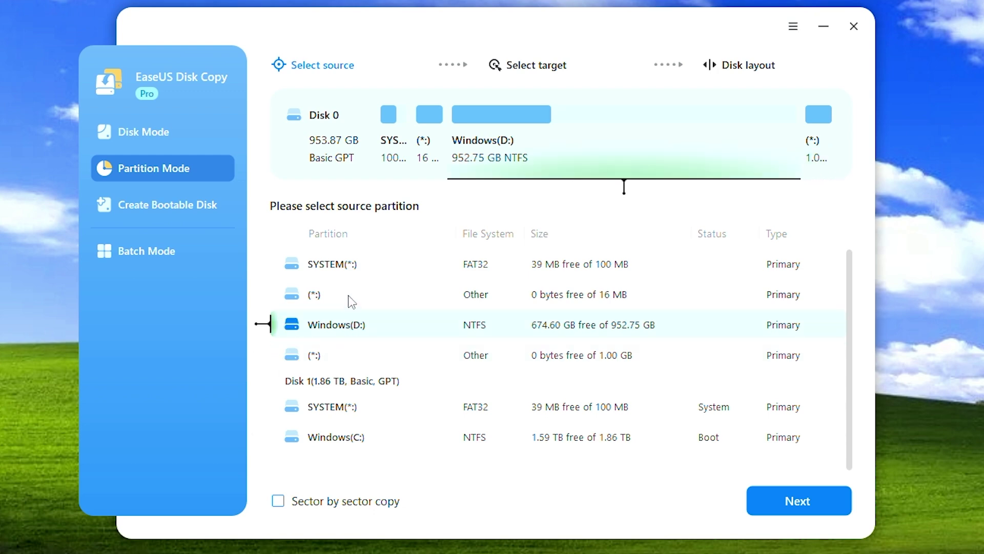
{"action": "left_click", "coordinate": [349, 298]}
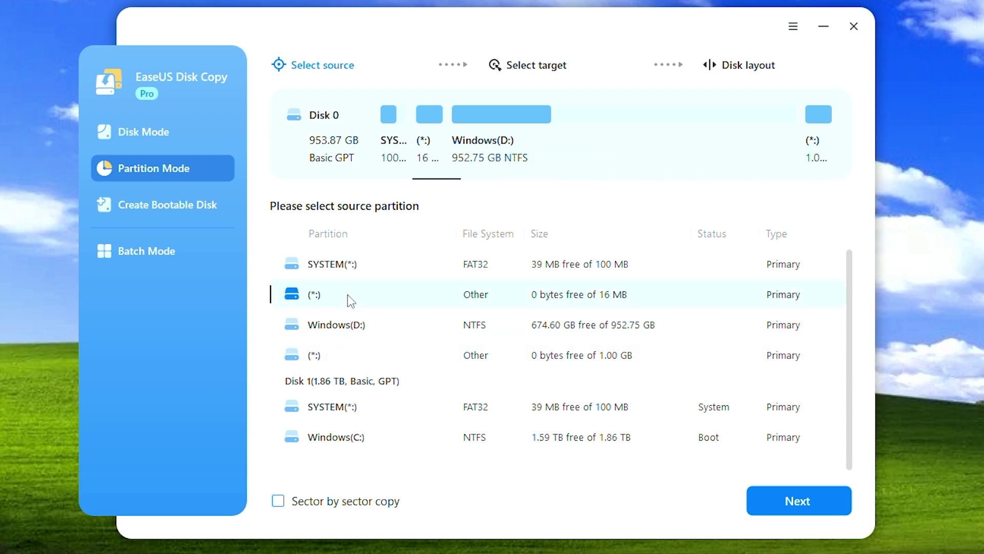
{"action": "left_click", "coordinate": [155, 217]}
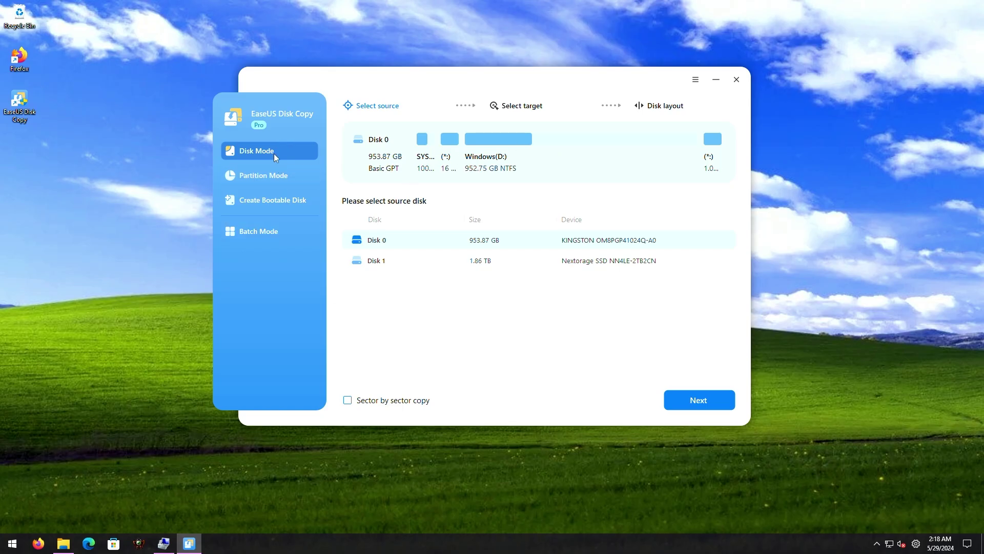
{"action": "left_click", "coordinate": [736, 81]}
Confirm exiting EaseUS Disk Copy and launch Computer Management from This PC.
{"action": "left_click", "coordinate": [515, 266]}
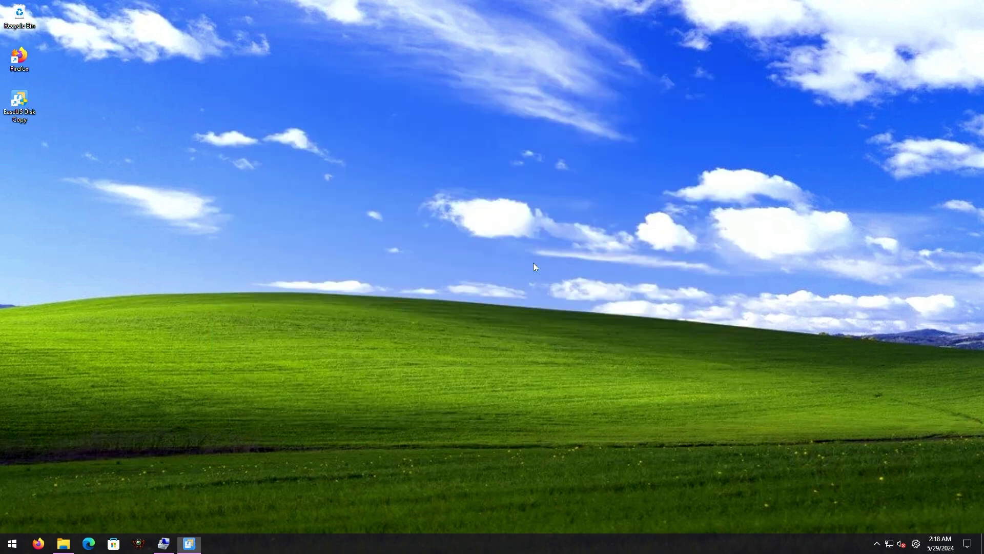
{"action": "left_click", "coordinate": [63, 544]}
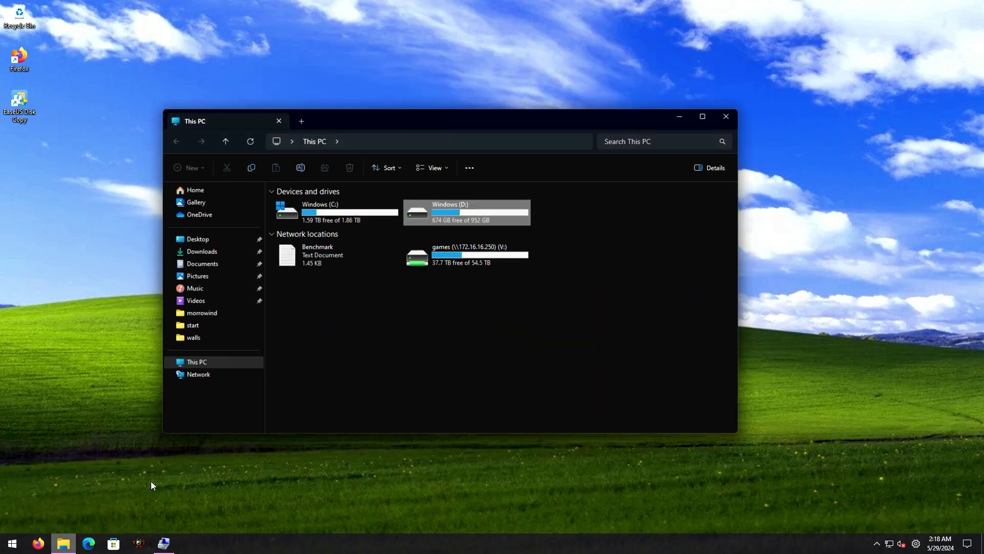
{"action": "right_click", "coordinate": [197, 364]}
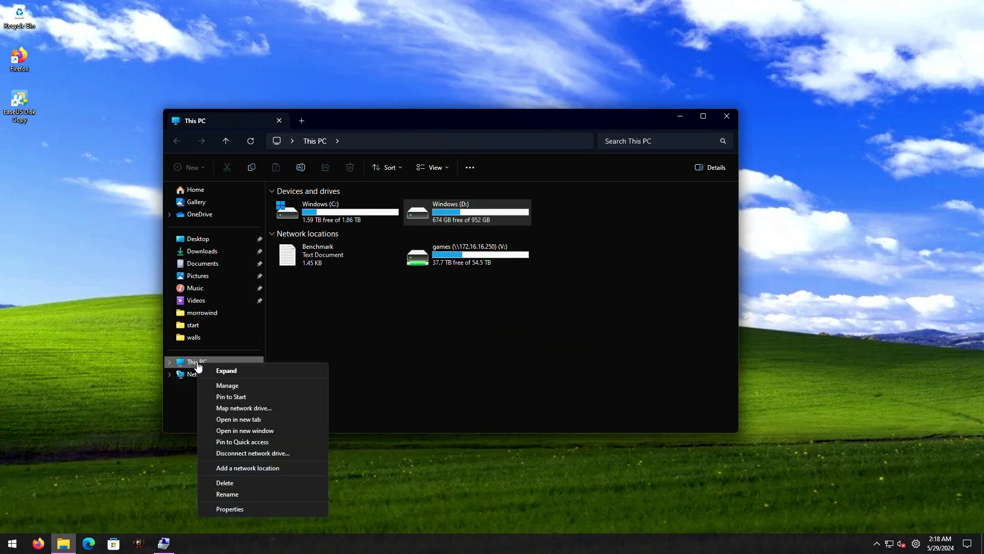
{"action": "left_click", "coordinate": [241, 387]}
{"action": "mouse_move", "coordinate": [164, 543]}
{"action": "left_click", "coordinate": [160, 465]}
Show Disk Management in an enlarged window listing Disk 0's and Disk 1's partitions.
{"action": "left_click", "coordinate": [68, 141]}
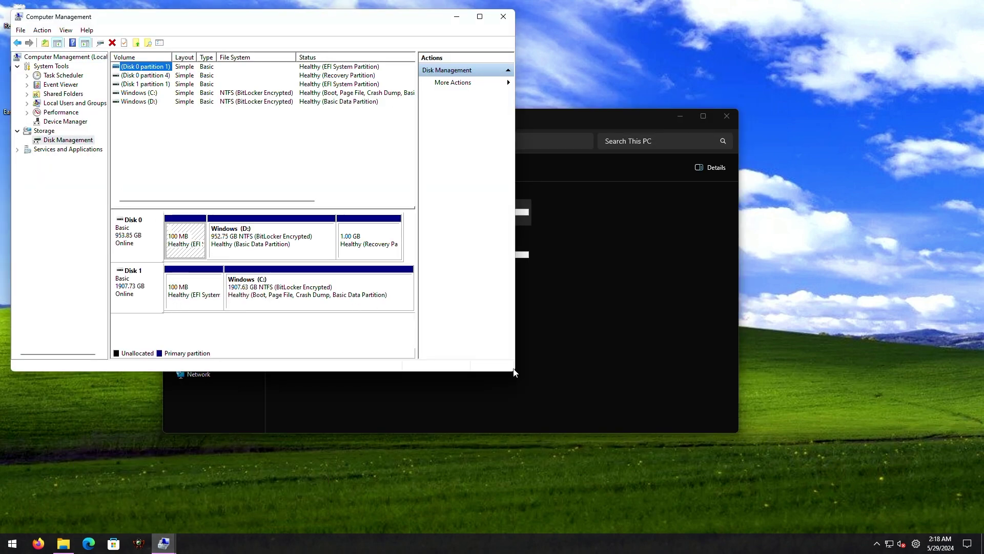
{"action": "left_click_drag", "start_coordinate": [514, 374], "coordinate": [768, 452]}
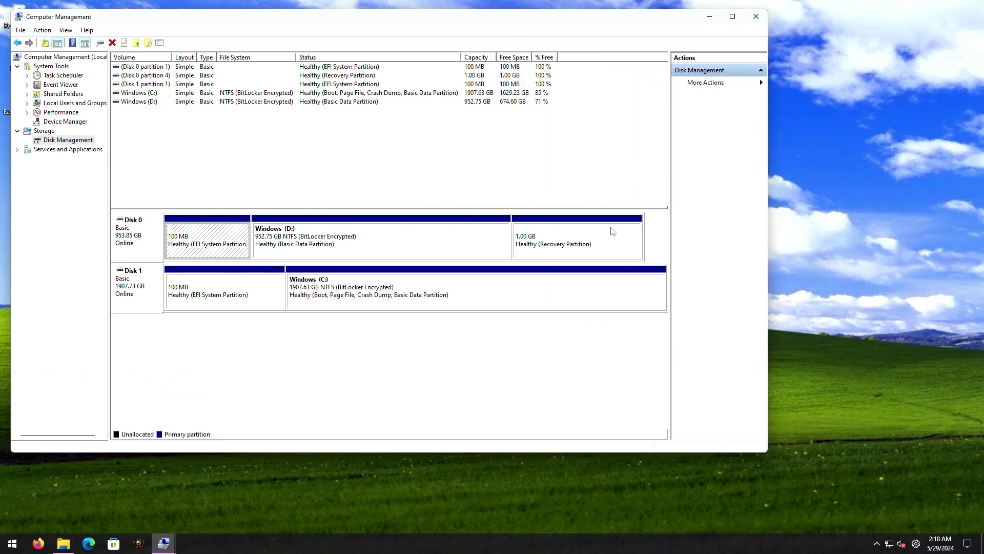
{"action": "left_click", "coordinate": [125, 290]}
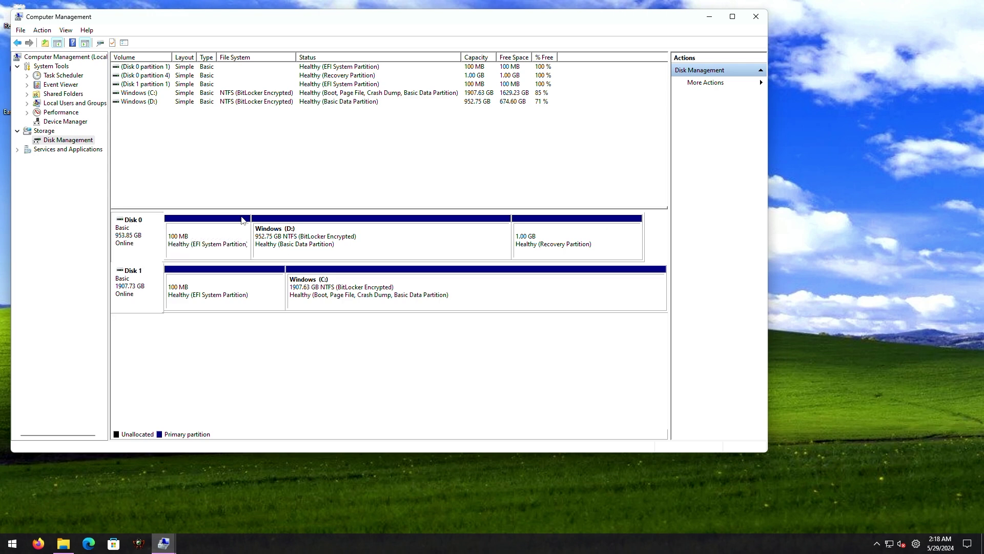
{"action": "right_click", "coordinate": [187, 250]}
{"action": "right_click", "coordinate": [316, 236]}
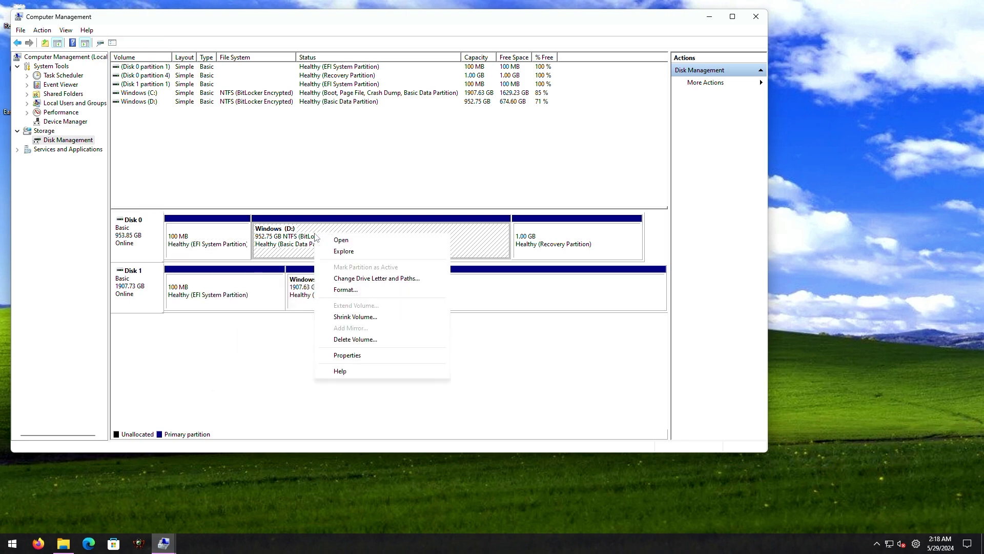
{"action": "right_click", "coordinate": [567, 250]}
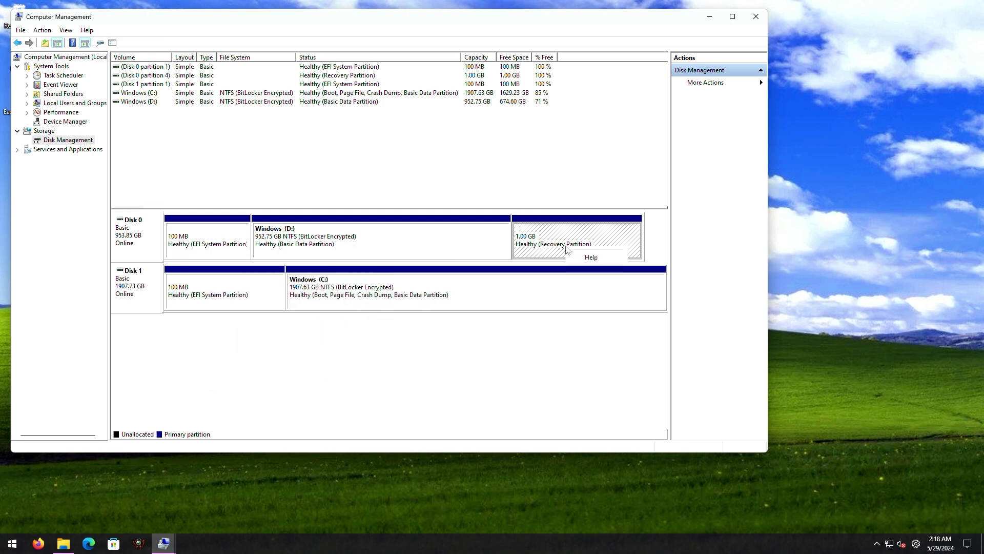
{"action": "right_click", "coordinate": [490, 245]}
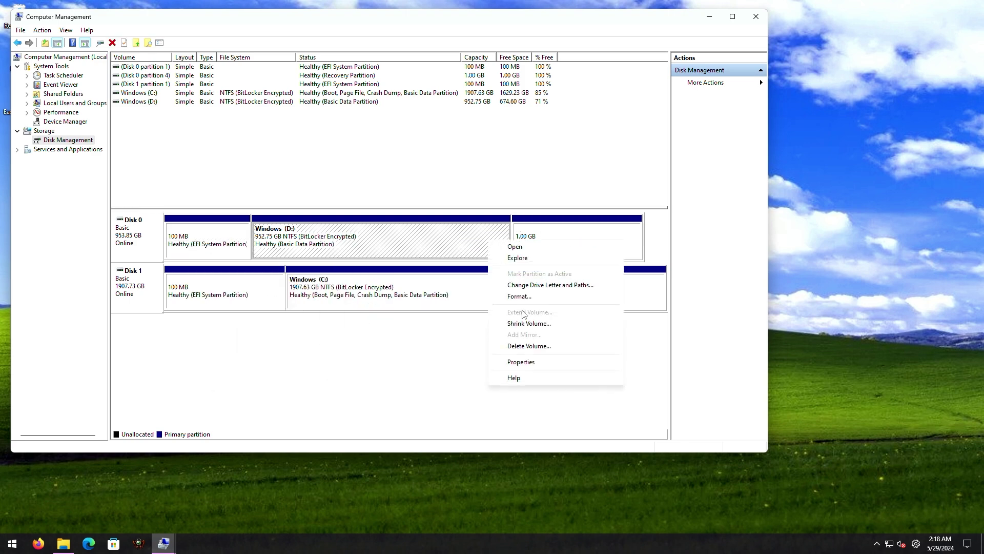
{"action": "left_click", "coordinate": [523, 244]}
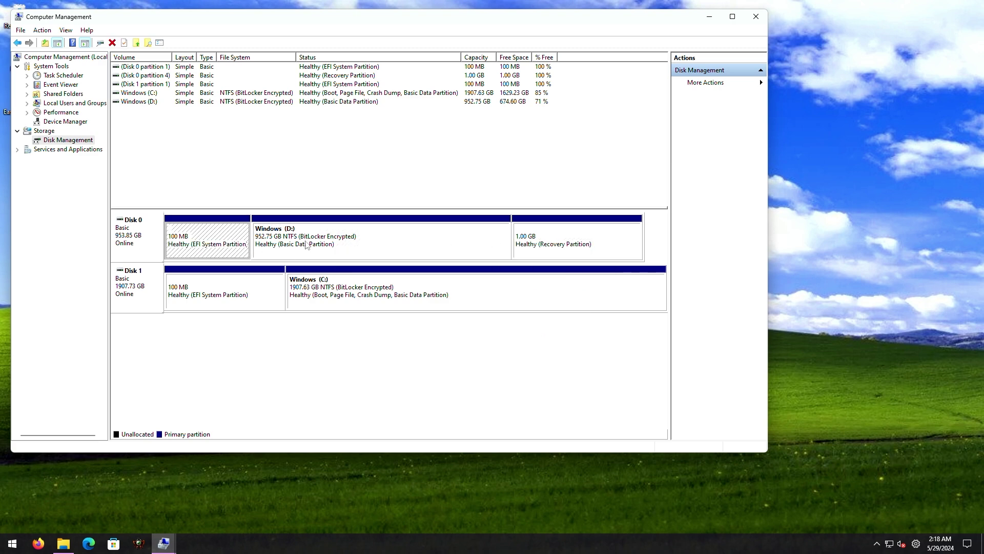
{"action": "left_click", "coordinate": [330, 238]}
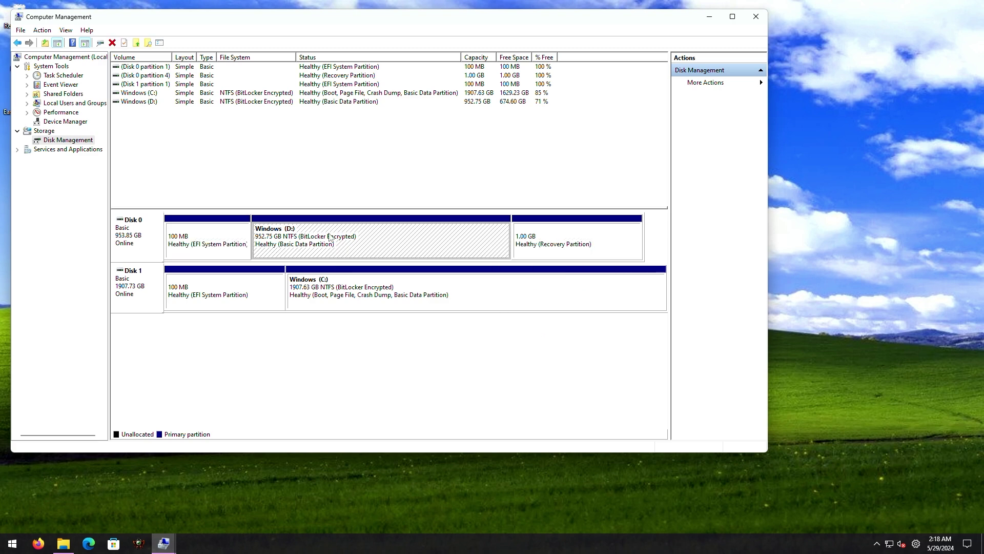
{"action": "left_click", "coordinate": [192, 234]}
{"action": "left_click", "coordinate": [598, 244]}
{"action": "left_click", "coordinate": [221, 234]}
{"action": "left_click", "coordinate": [321, 239]}
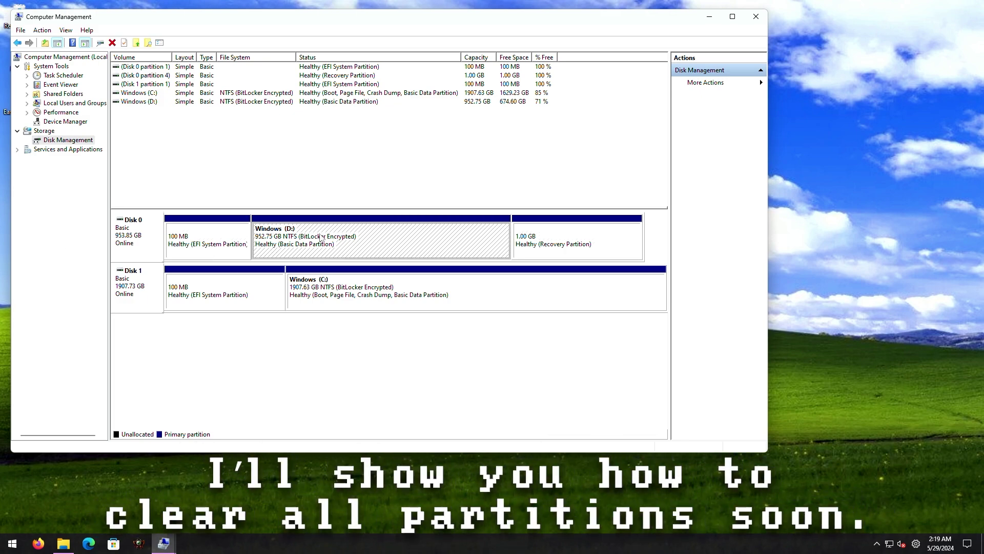
{"action": "key", "text": "super+e"}
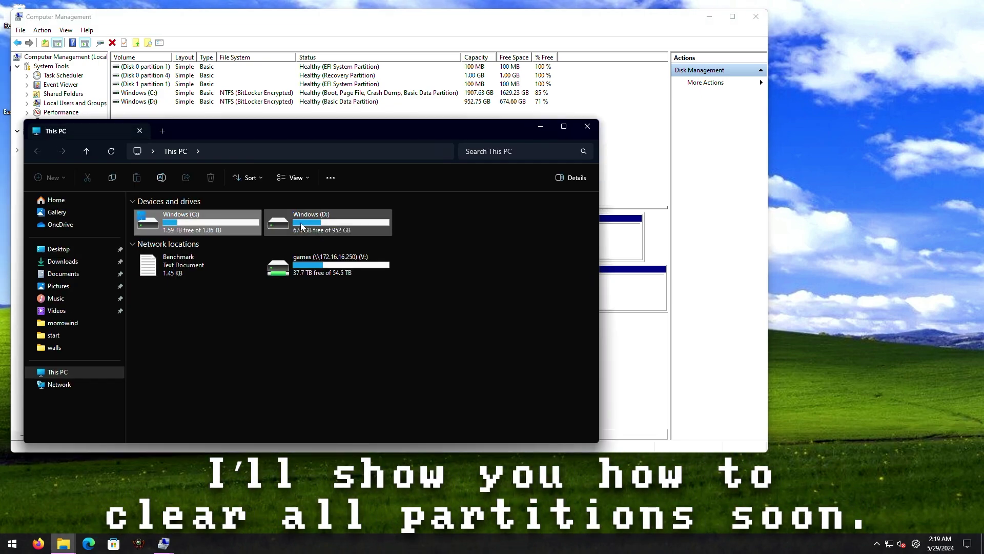
{"action": "left_click", "coordinate": [301, 226]}
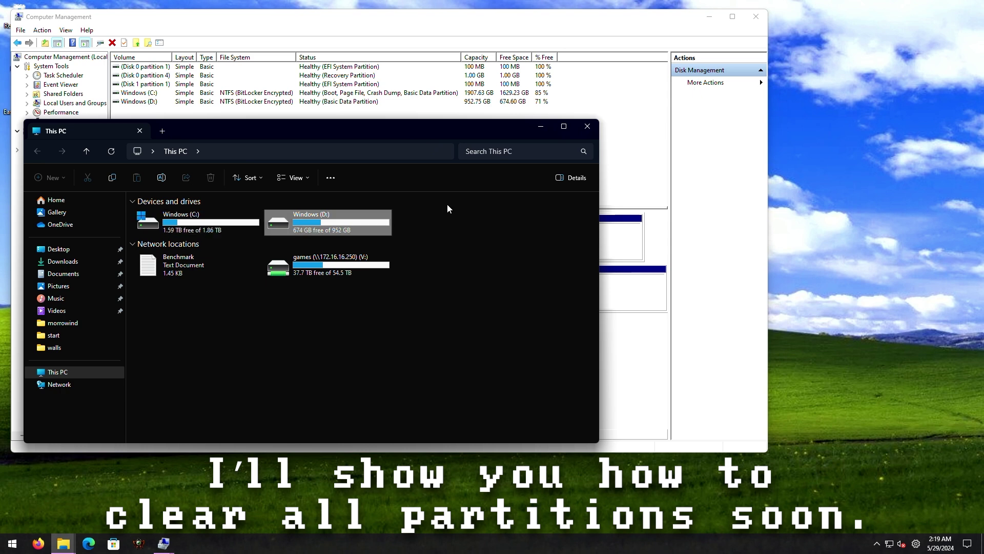
Set up a quick NTFS format of Windows (D:) with volume label '2nd'.
{"action": "left_click", "coordinate": [588, 127]}
{"action": "right_click", "coordinate": [327, 237]}
{"action": "left_click", "coordinate": [356, 288]}
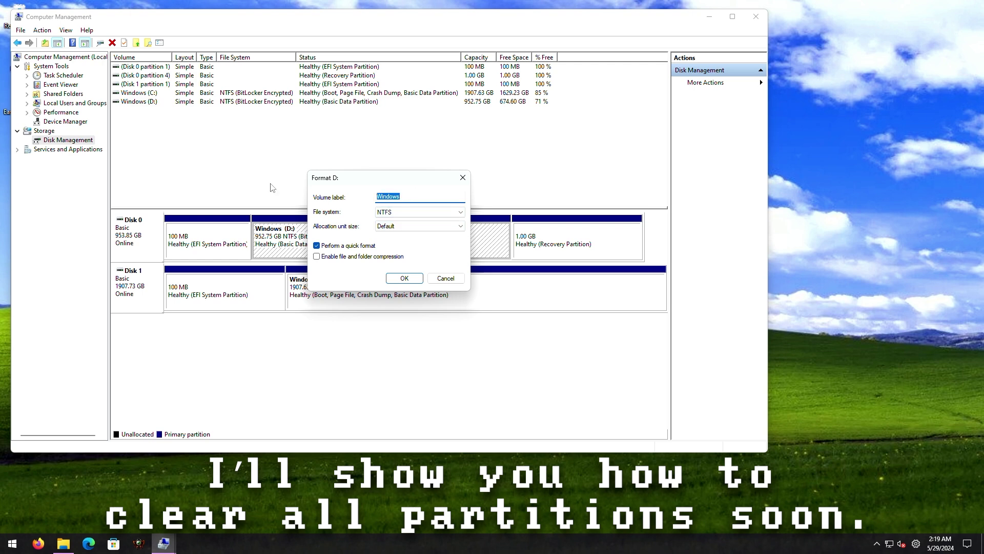
{"action": "type", "text": "2nd"}
{"action": "left_click", "coordinate": [407, 213]}
{"action": "left_click", "coordinate": [405, 221]}
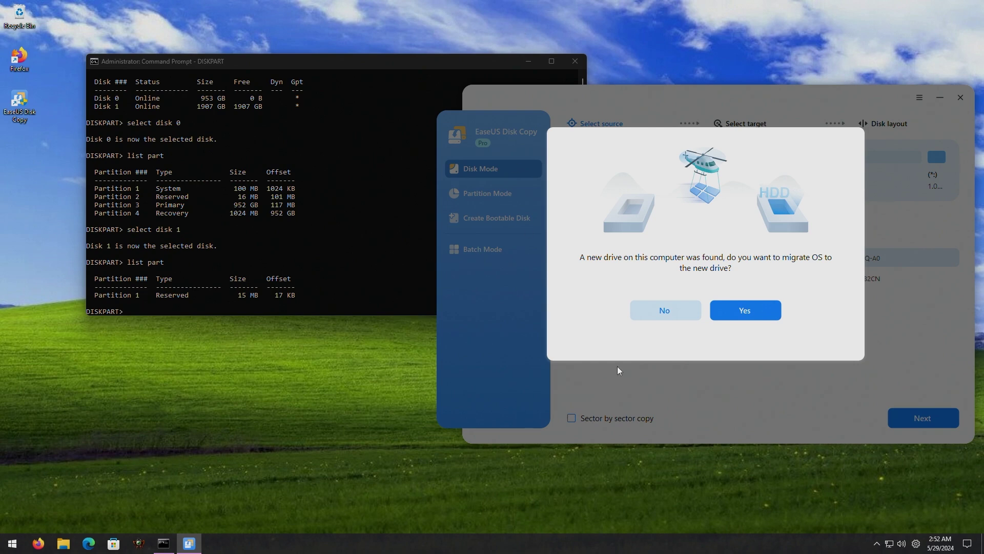
Decline EaseUS Disk Copy's OS migration offer and close the old Command Prompt.
{"action": "left_click", "coordinate": [666, 319]}
{"action": "left_click_drag", "start_coordinate": [338, 66], "coordinate": [281, 116]}
{"action": "left_click", "coordinate": [513, 97]}
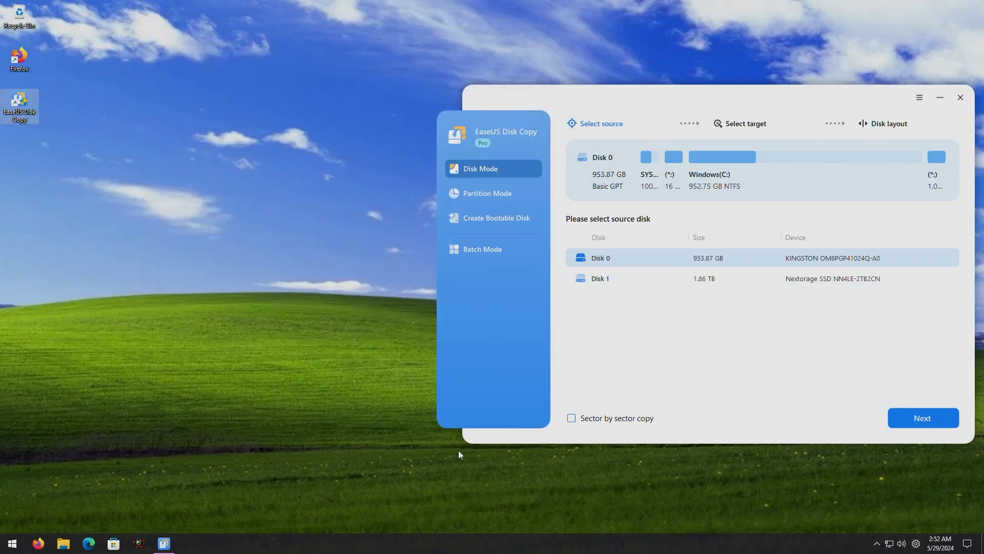
Launch a new Command Prompt as administrator via Start menu search for 'cmd'.
{"action": "key", "text": "super"}
{"action": "type", "text": "cmd"}
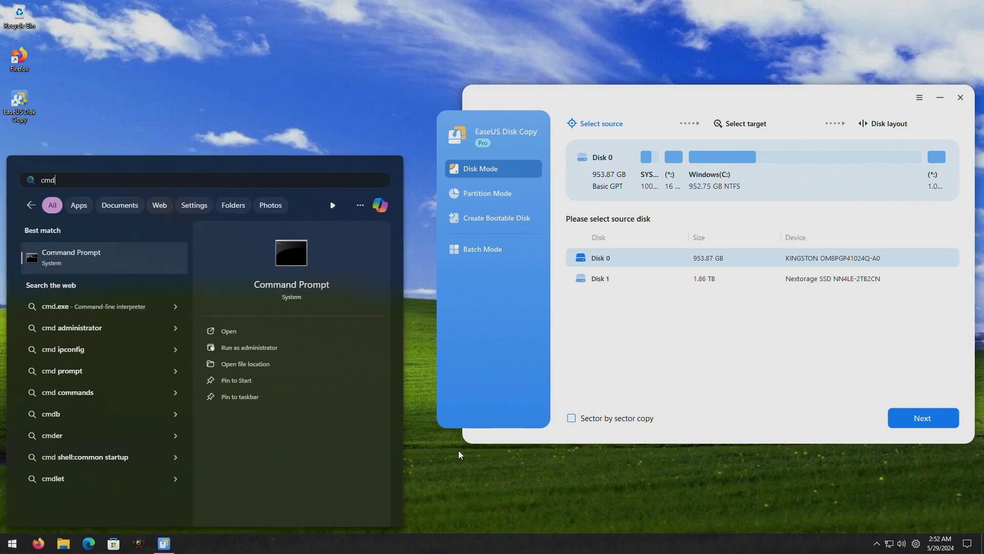
{"action": "left_click", "coordinate": [71, 247], "text": "ctrl+shift"}
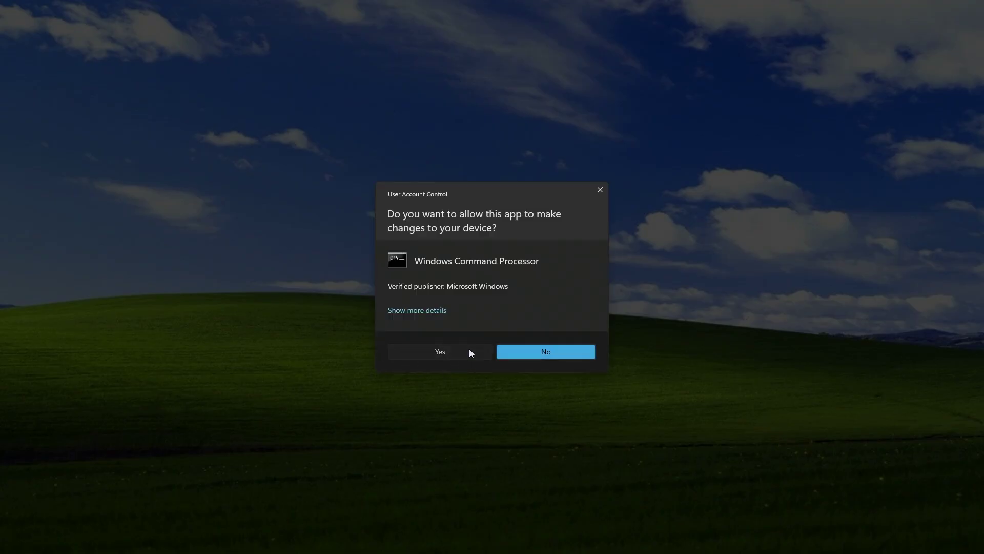
{"action": "left_click", "coordinate": [468, 349]}
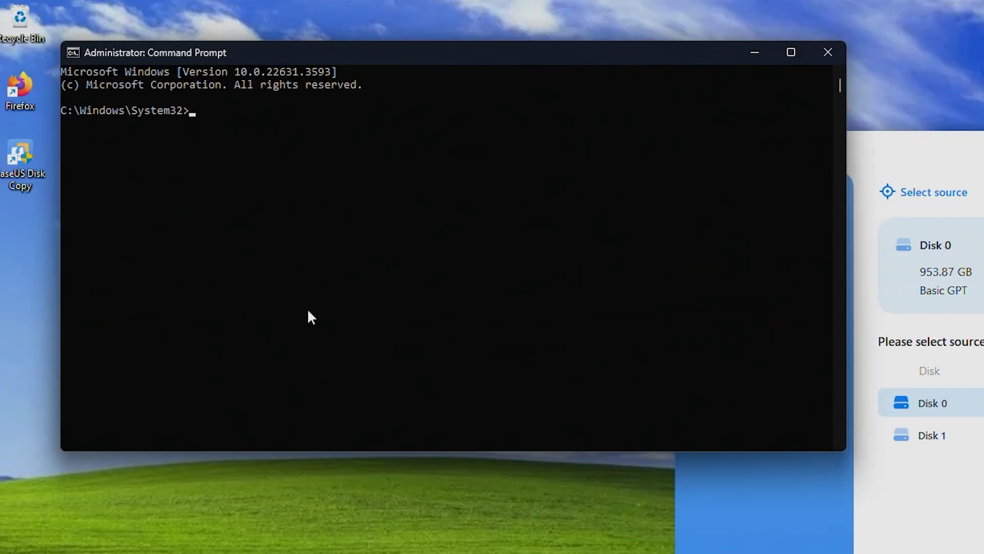
Start DiskPart, list the disks, and show the partitions on Disk 0.
{"action": "type", "text": "diskpart"}
{"action": "key", "text": "Return"}
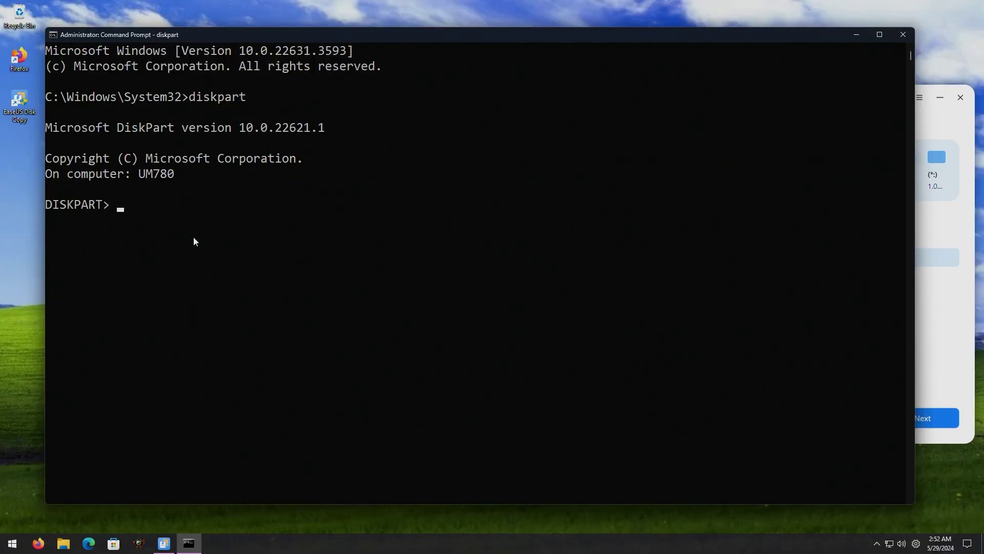
{"action": "type", "text": "list disk"}
{"action": "key", "text": "Return"}
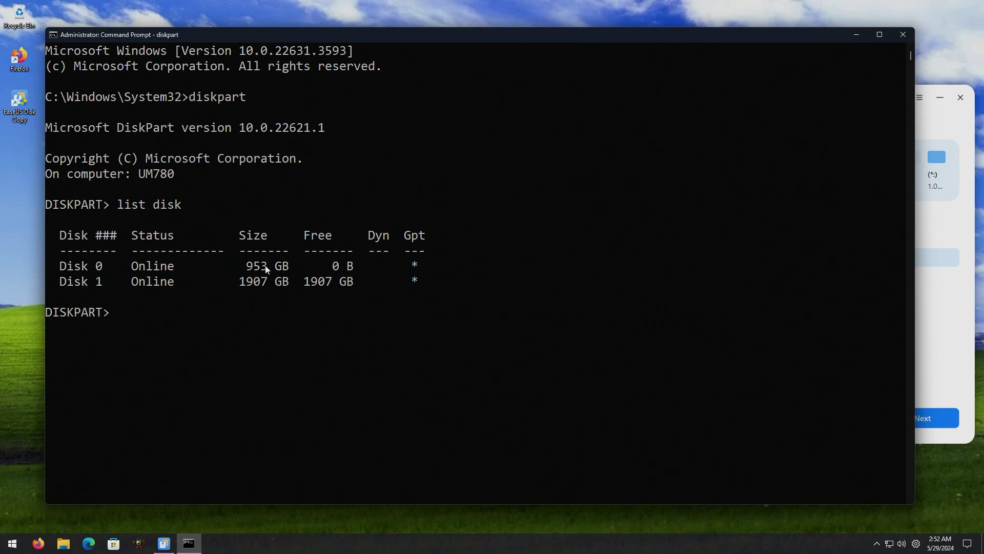
{"action": "type", "text": "select disk 0"}
{"action": "key", "text": "Return"}
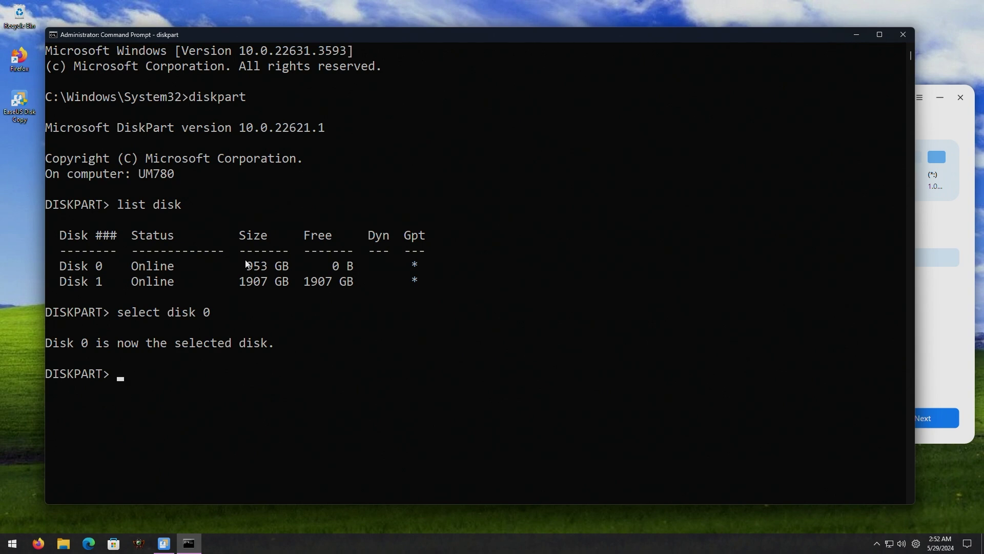
{"action": "type", "text": "list part"}
{"action": "key", "text": "Return"}
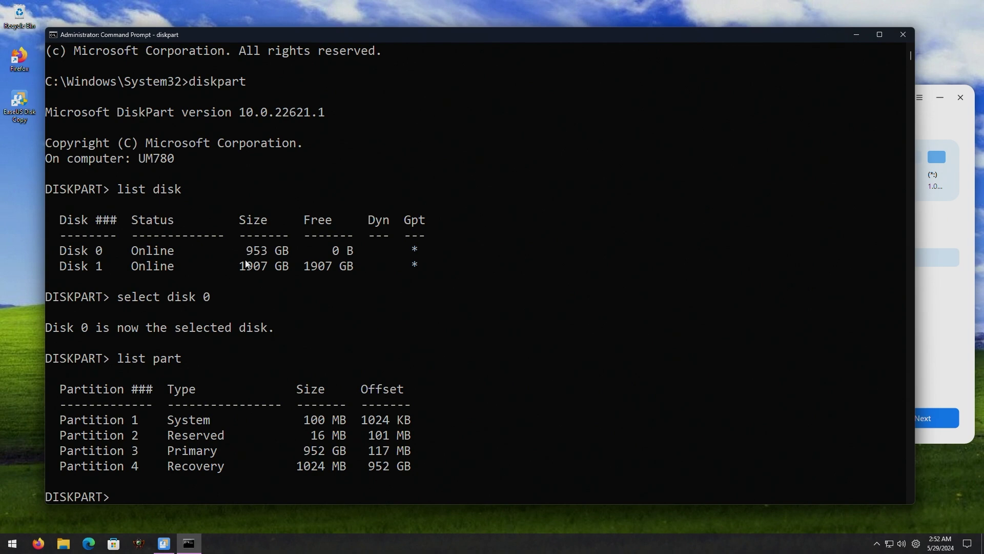
Select Disk 1, the 1907 GB drive, and clean all its partitions.
{"action": "type", "text": "clean"}
{"action": "type", "text": "select disk 1"}
{"action": "key", "text": "Return"}
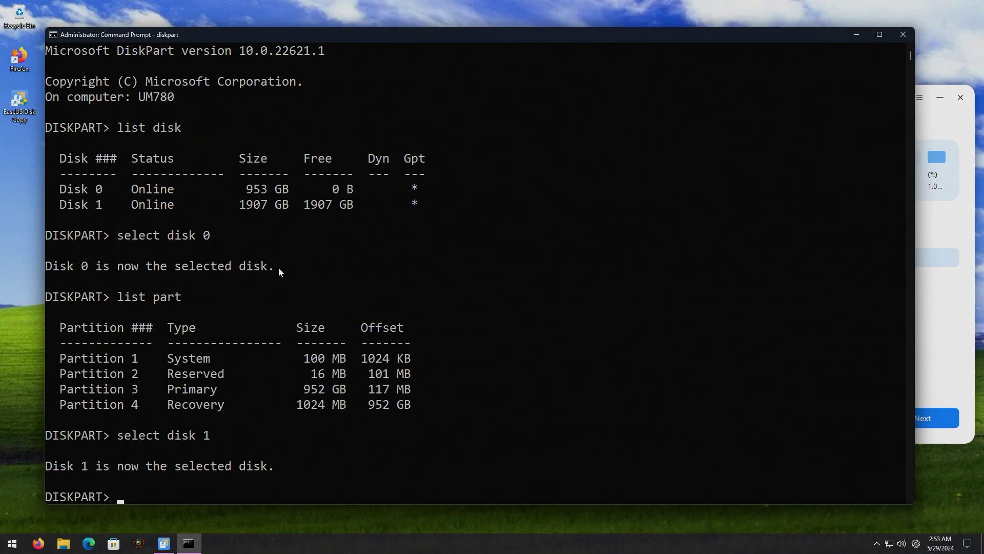
{"action": "type", "text": "clean"}
{"action": "key", "text": "Return"}
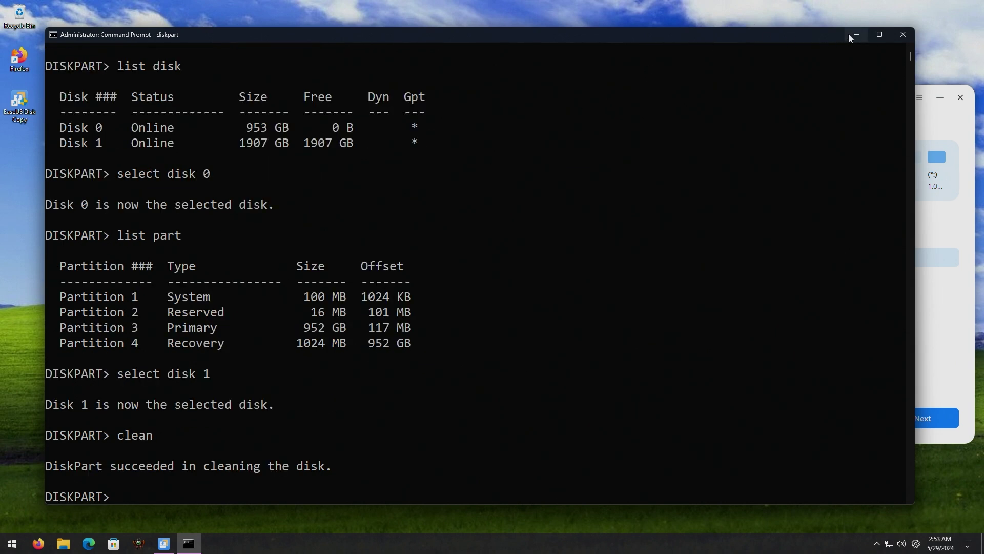
Close Command Prompt, refresh EaseUS disk info, decline OS migration, and choose Partition Mode.
{"action": "left_click", "coordinate": [902, 35]}
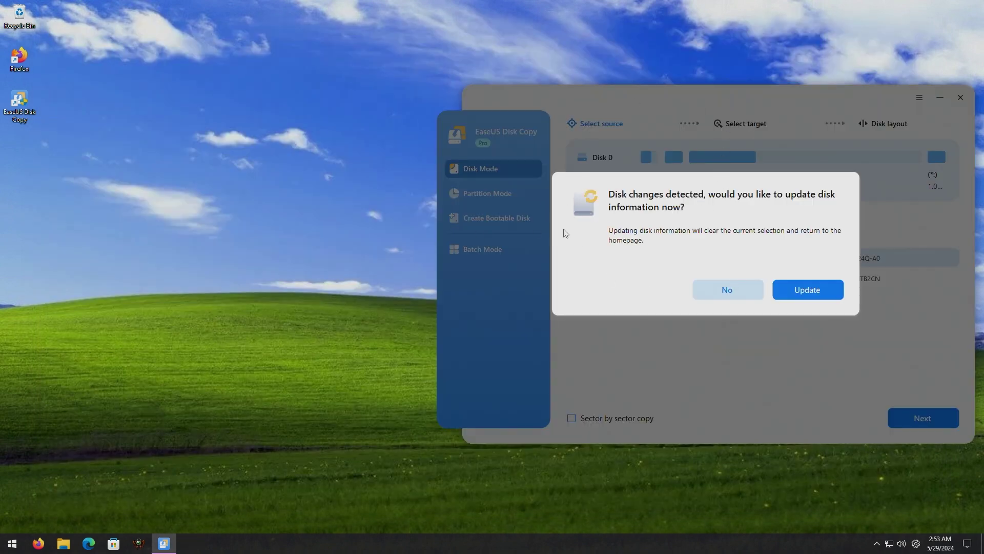
{"action": "left_click", "coordinate": [805, 289]}
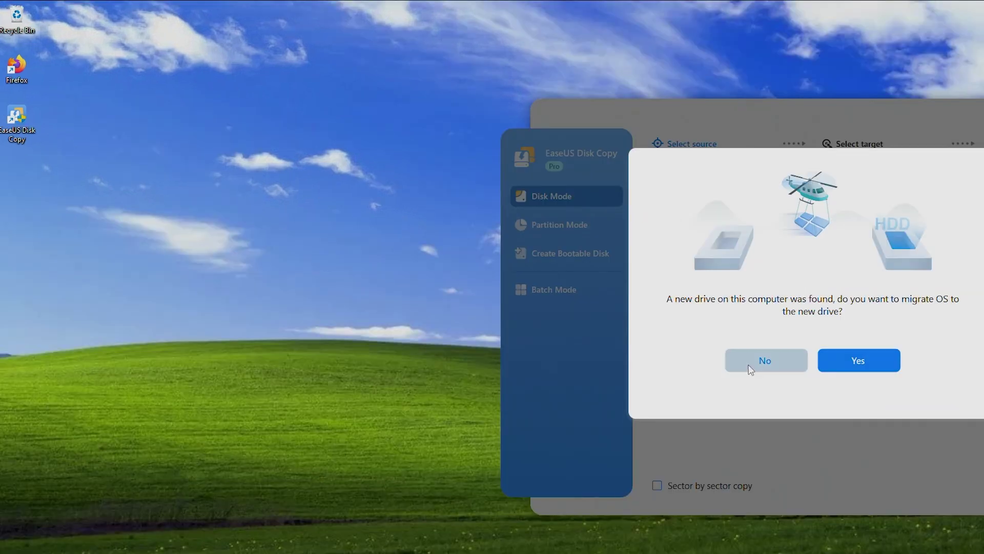
{"action": "left_click", "coordinate": [749, 366]}
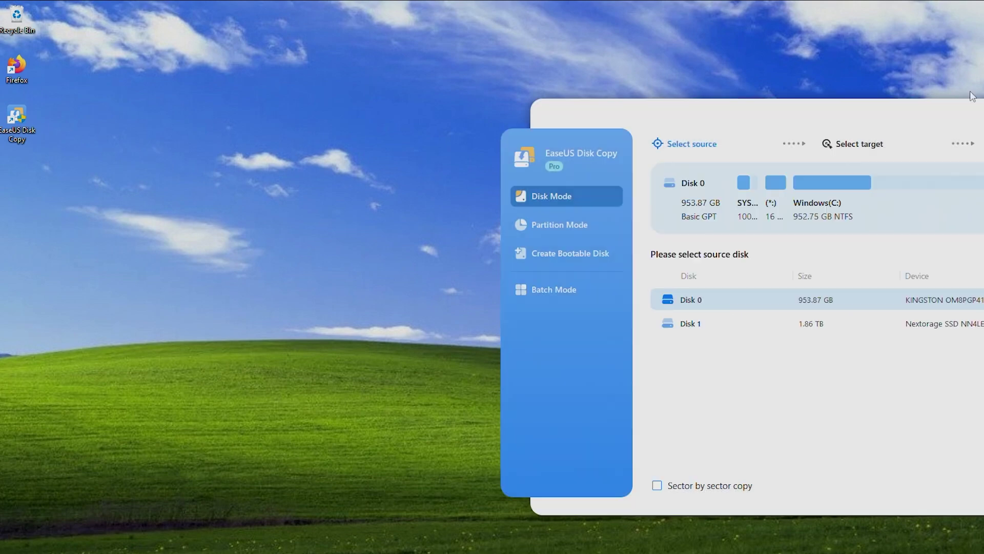
{"action": "left_click_drag", "start_coordinate": [969, 97], "coordinate": [655, 81]}
{"action": "left_click", "coordinate": [256, 196]}
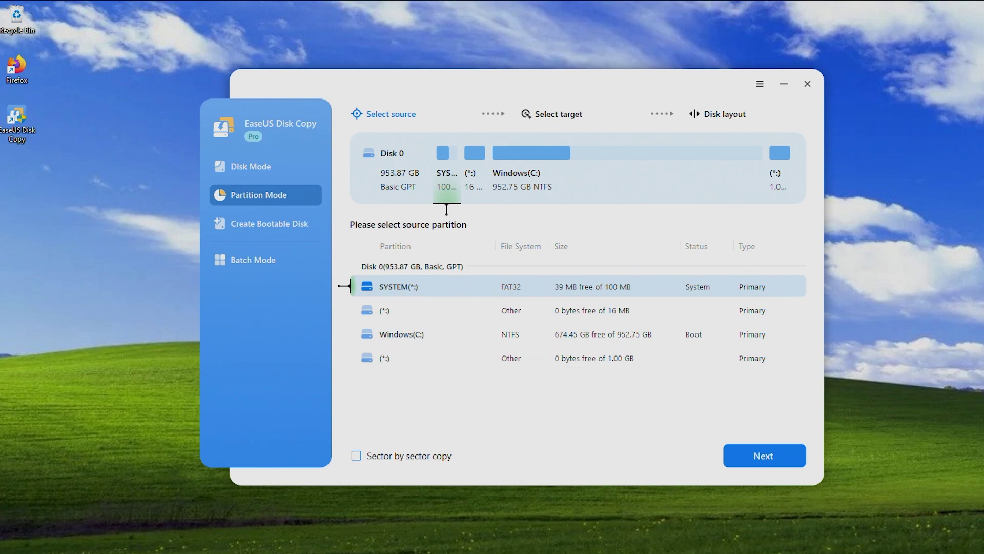
From This PC's Manage view, initialize Disk 1 as GPT in Disk Management.
{"action": "key", "text": "super+e"}
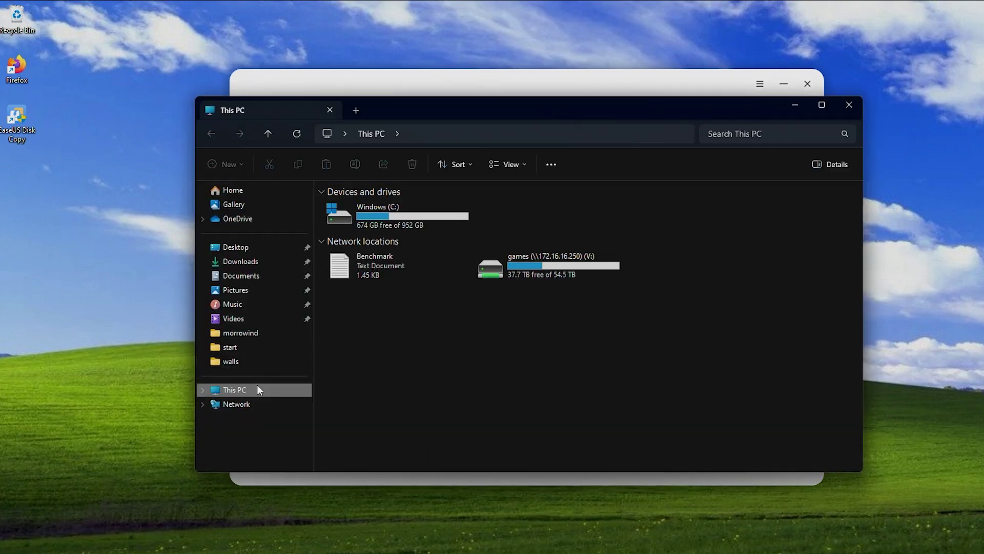
{"action": "right_click", "coordinate": [236, 390]}
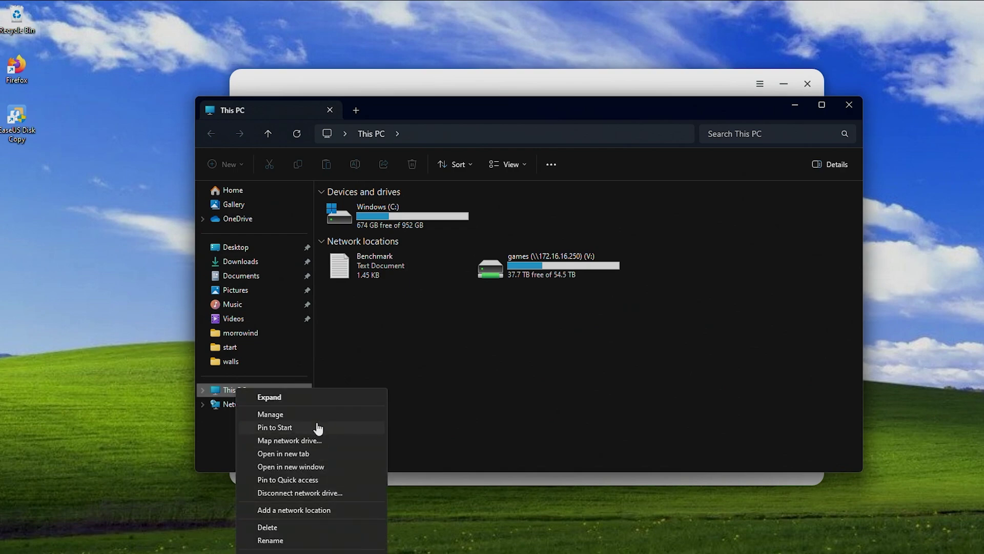
{"action": "left_click", "coordinate": [312, 417]}
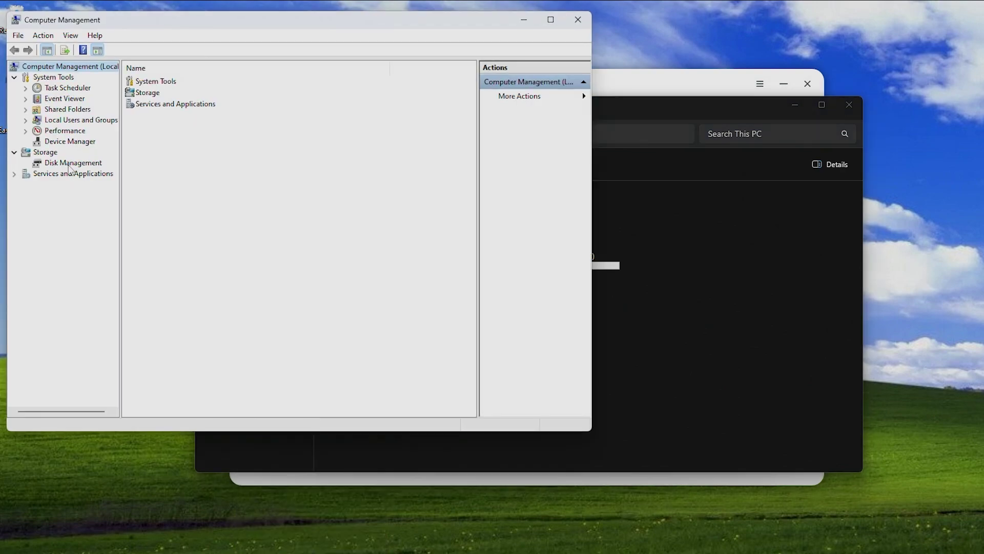
{"action": "left_click", "coordinate": [68, 164]}
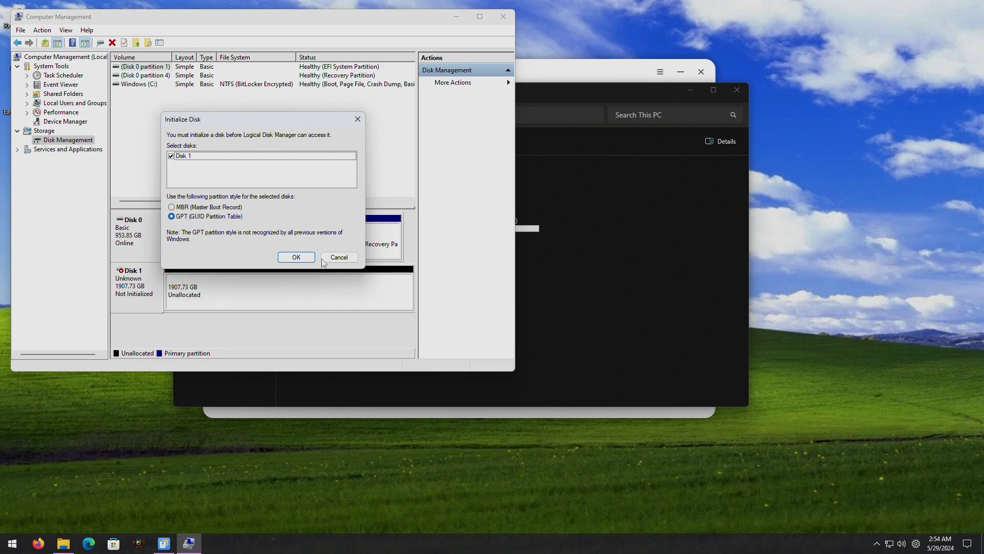
{"action": "left_click", "coordinate": [296, 257]}
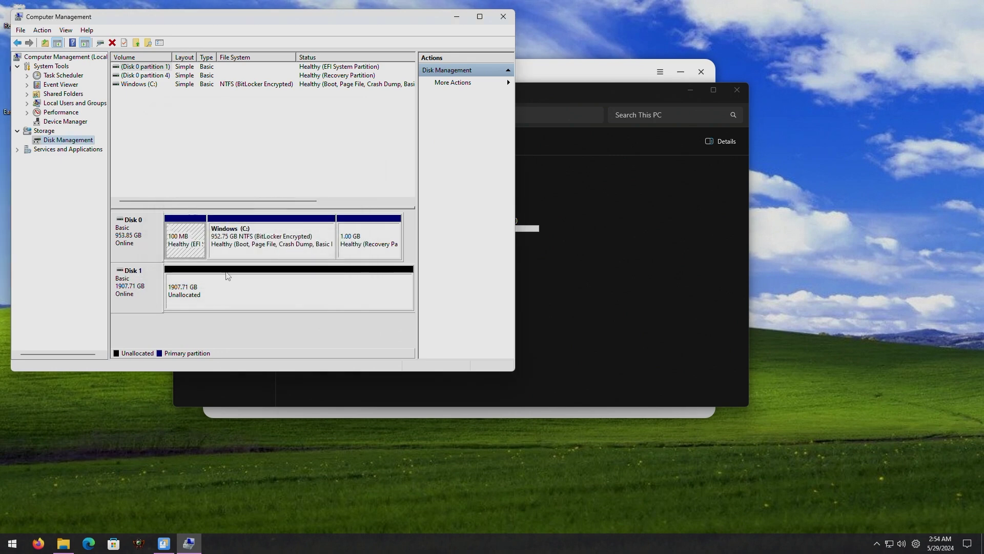
Start a New Simple Volume on Disk 1 with default size, letter D, label '2TB'.
{"action": "right_click", "coordinate": [215, 289]}
{"action": "left_click", "coordinate": [233, 292]}
{"action": "left_click", "coordinate": [309, 250]}
{"action": "left_click", "coordinate": [309, 250]}
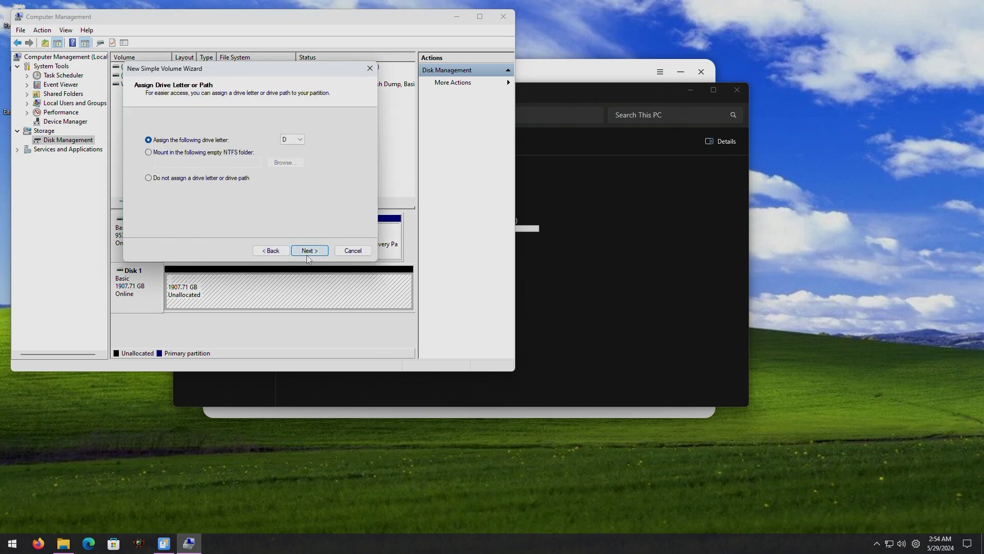
{"action": "left_click", "coordinate": [309, 250]}
{"action": "key", "text": "Tab"}
{"action": "key", "text": "Tab"}
{"action": "key", "text": "Tab"}
{"action": "type", "text": "2TB"}
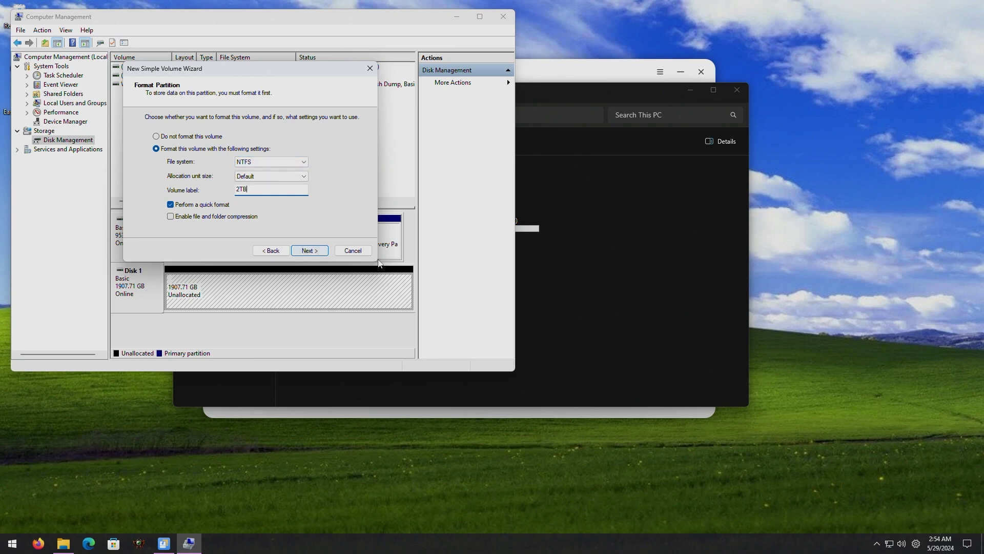
Cancel the new volume wizard and restart Windows from the Start menu.
{"action": "left_click", "coordinate": [364, 252]}
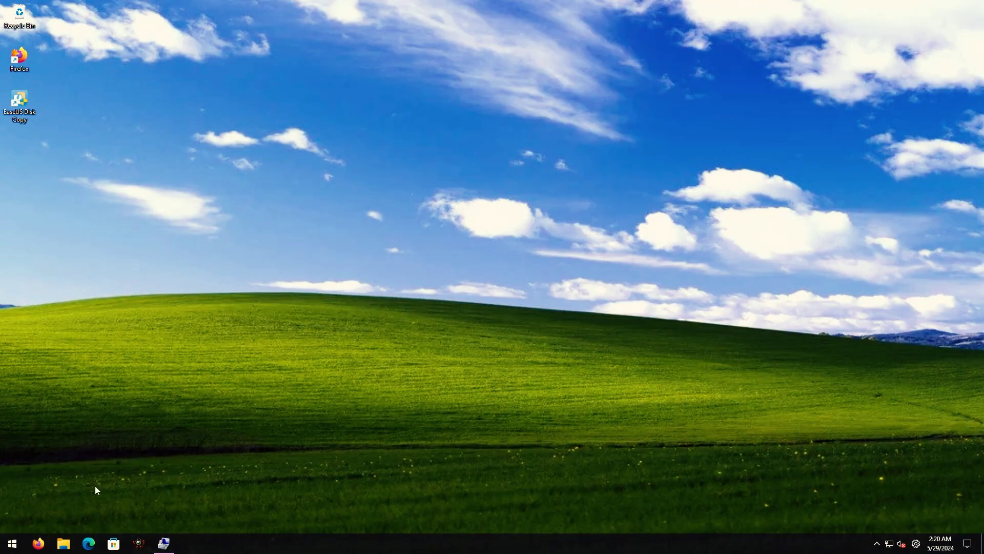
{"action": "key", "text": "super"}
{"action": "left_click", "coordinate": [297, 510]}
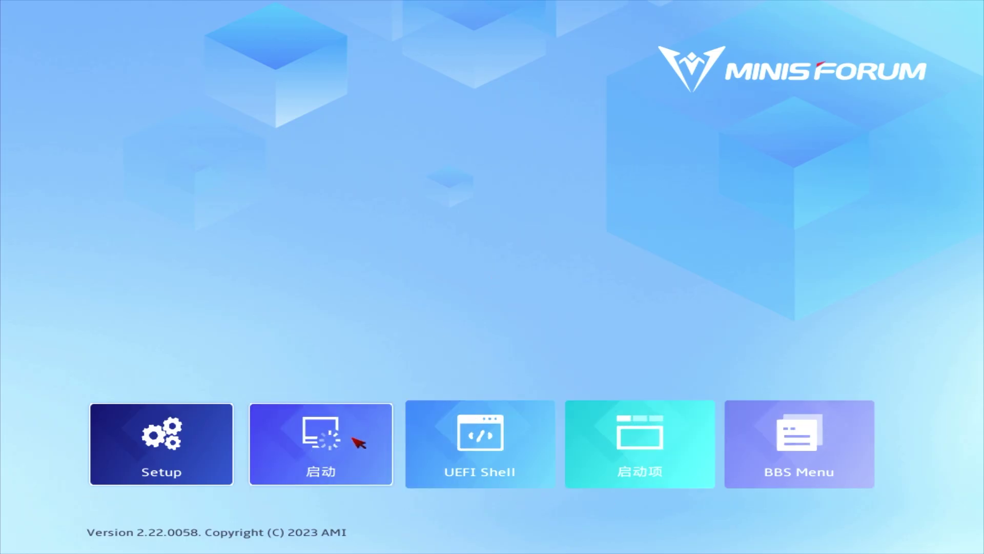
Enter UEFI Setup and browse the Main, Advanced, Boot and Save & Exit sections.
{"action": "left_click", "coordinate": [153, 444]}
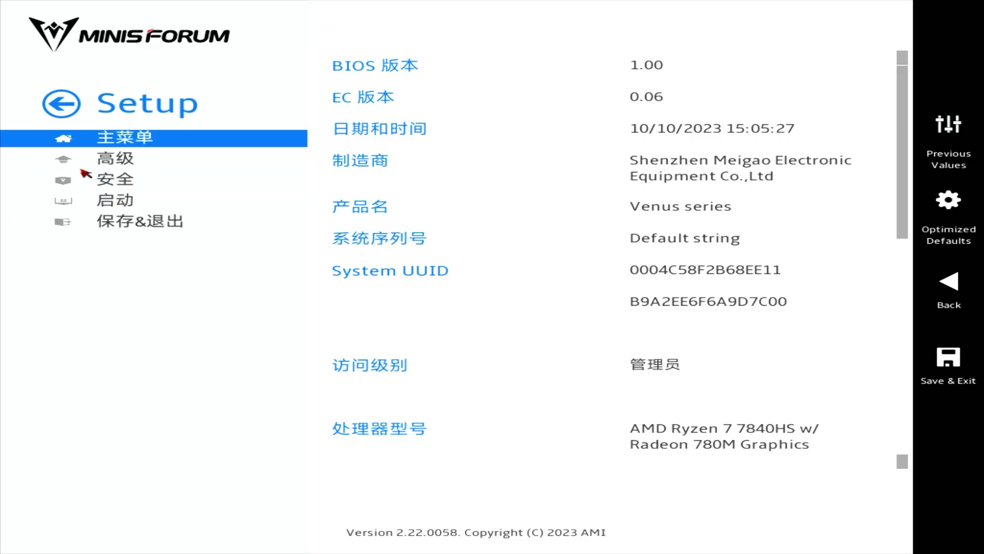
{"action": "left_click", "coordinate": [64, 103]}
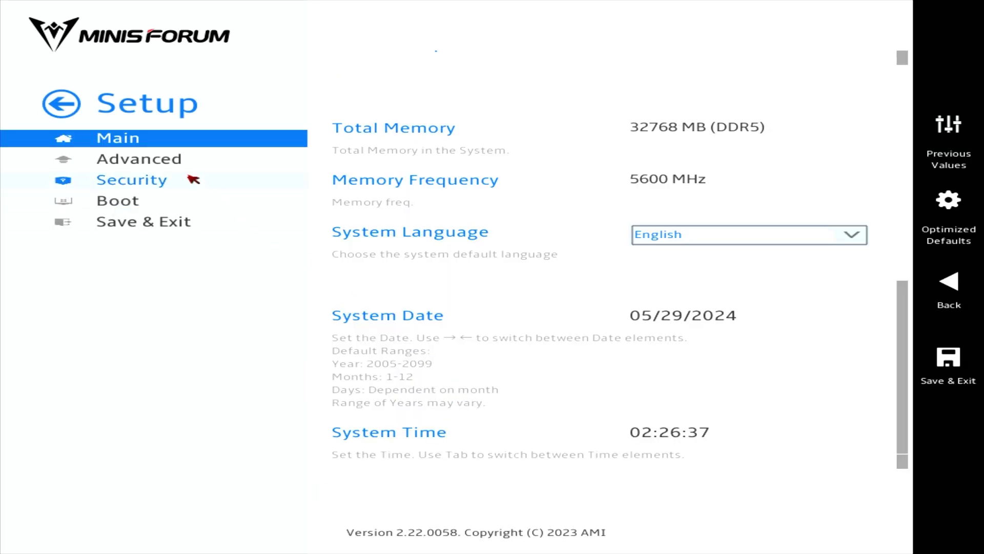
{"action": "left_click", "coordinate": [172, 161]}
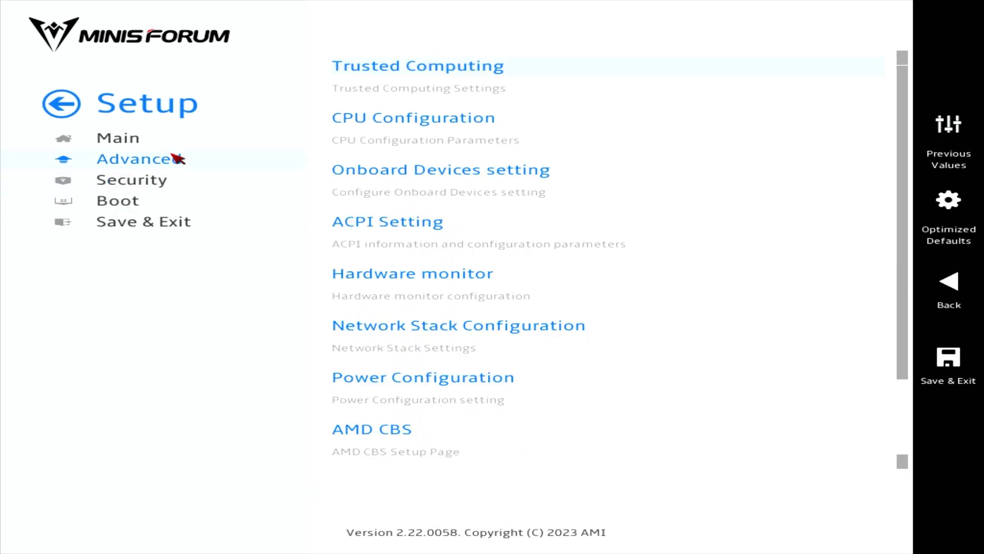
{"action": "left_click", "coordinate": [167, 139]}
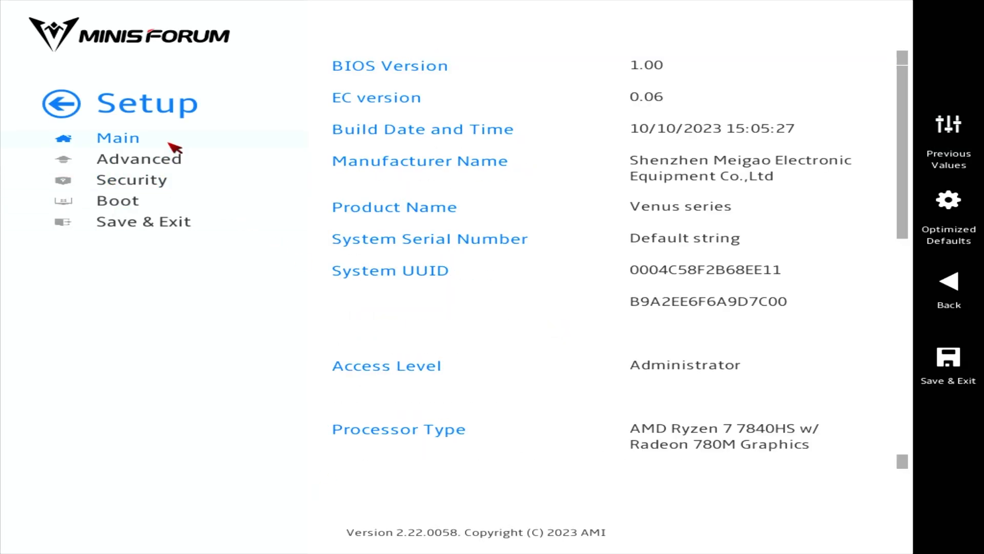
{"action": "left_click", "coordinate": [179, 162]}
{"action": "left_click", "coordinate": [161, 202]}
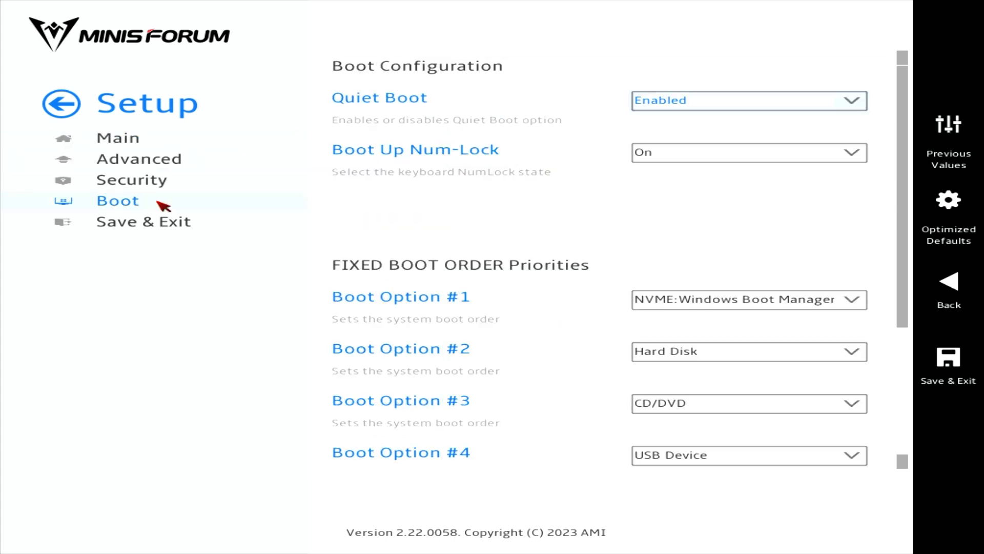
{"action": "key", "text": "Right"}
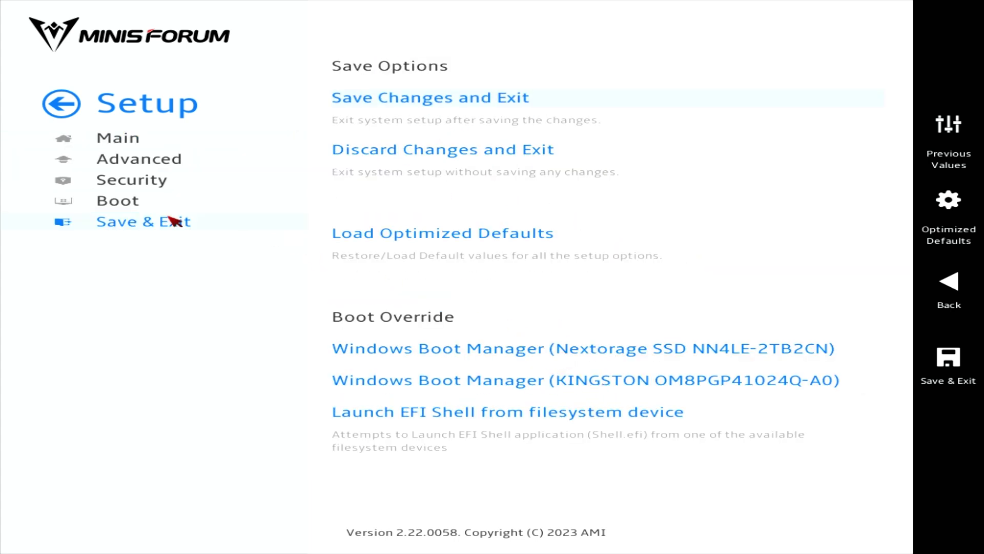
Set Boot Option #1 to NVME: Windows Boot Manager (Nextorage SSD NN4LE-2TB2CN).
{"action": "left_click", "coordinate": [156, 205]}
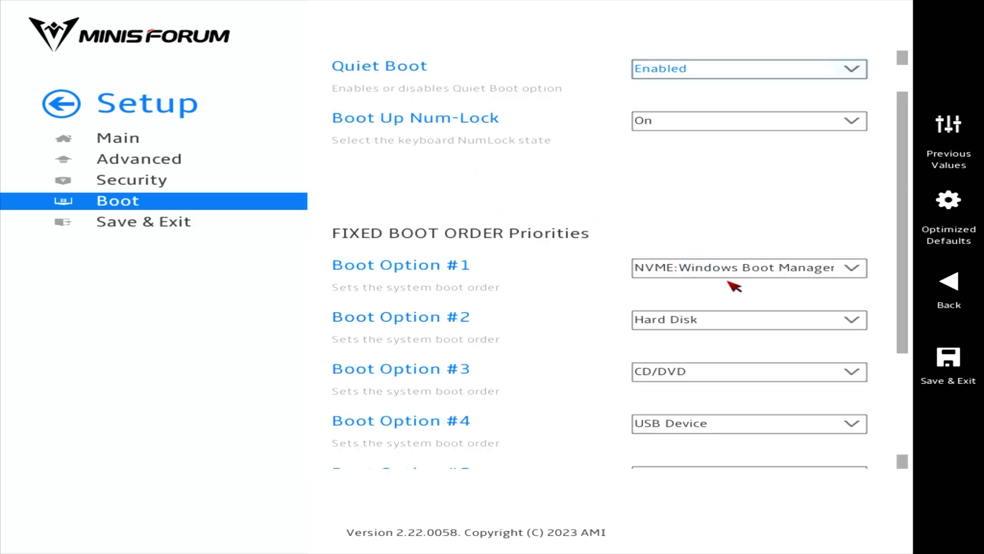
{"action": "left_click", "coordinate": [743, 268]}
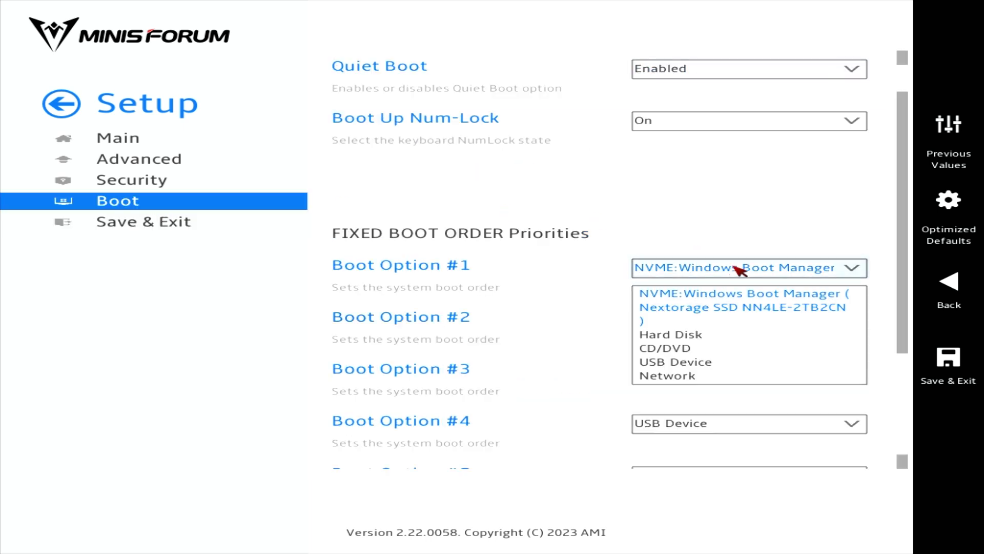
{"action": "left_click", "coordinate": [709, 306]}
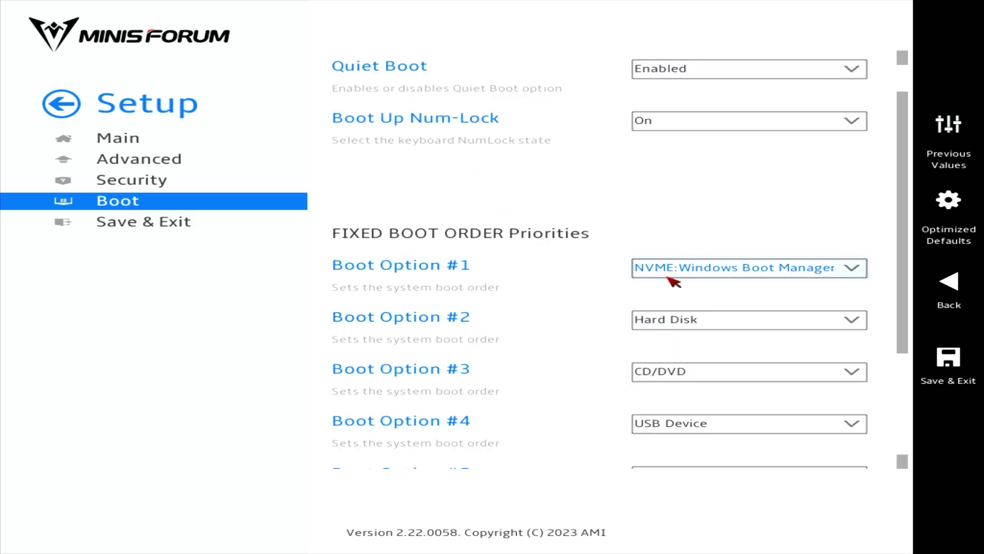
{"action": "left_click", "coordinate": [738, 267]}
{"action": "left_click", "coordinate": [737, 269]}
{"action": "scroll", "coordinate": [729, 282], "scroll_direction": "down", "scroll_amount": 3}
Choose Save Changes and Exit on the Save & Exit page.
{"action": "left_click", "coordinate": [144, 220]}
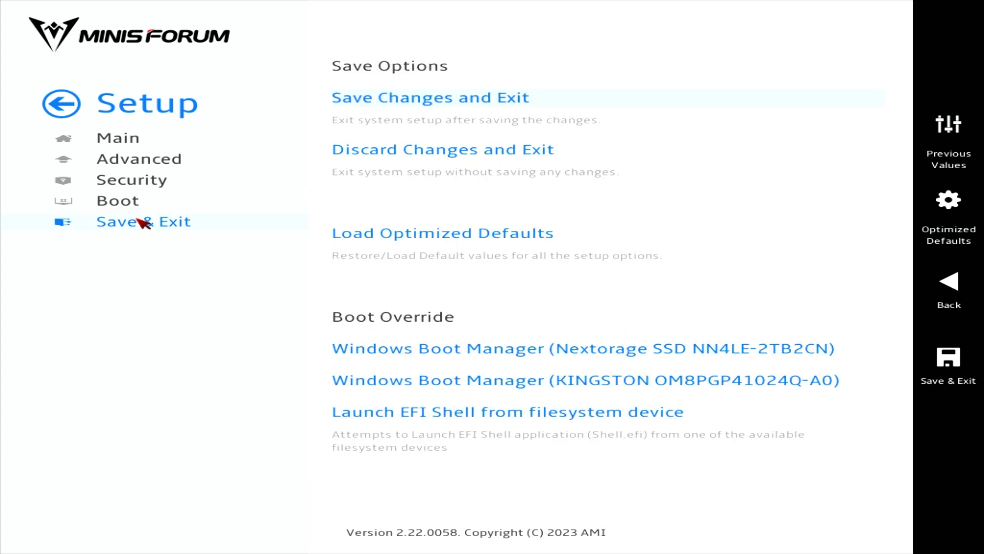
{"action": "left_click", "coordinate": [467, 108]}
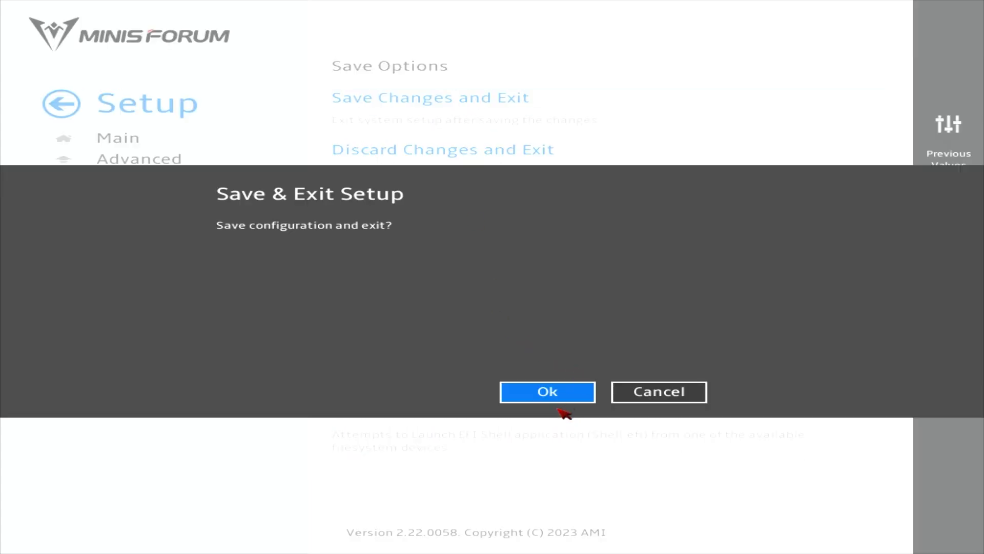